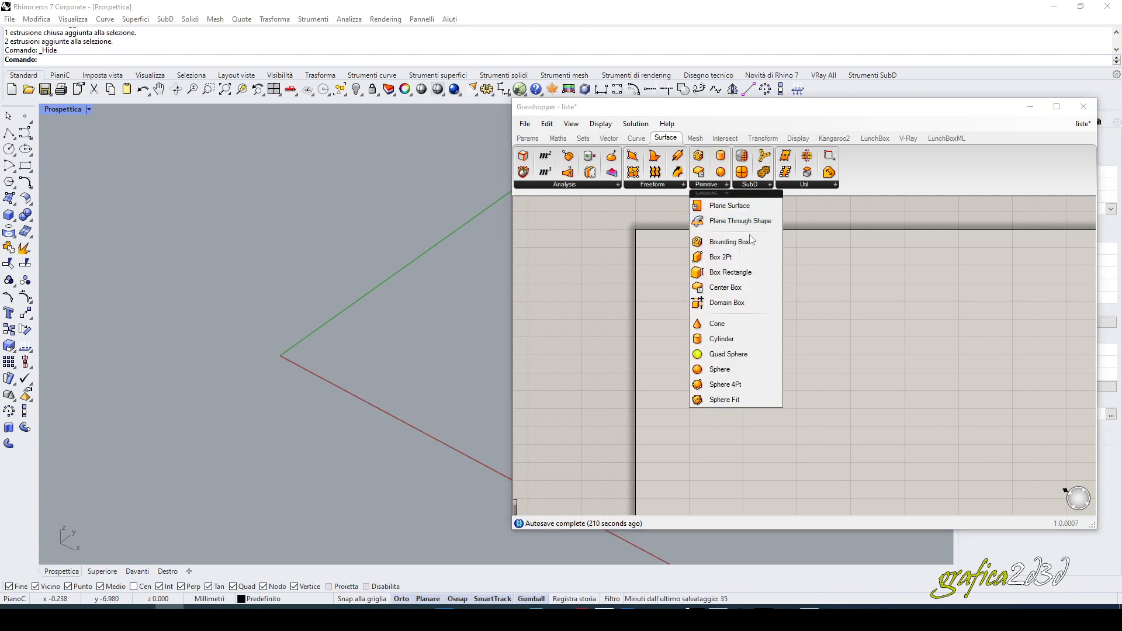
# Add a Cylinder component to the canvas and place a Box Rectangle component directly below it.
pyautogui.moveTo(722, 338); pyautogui.dragTo(766, 299)
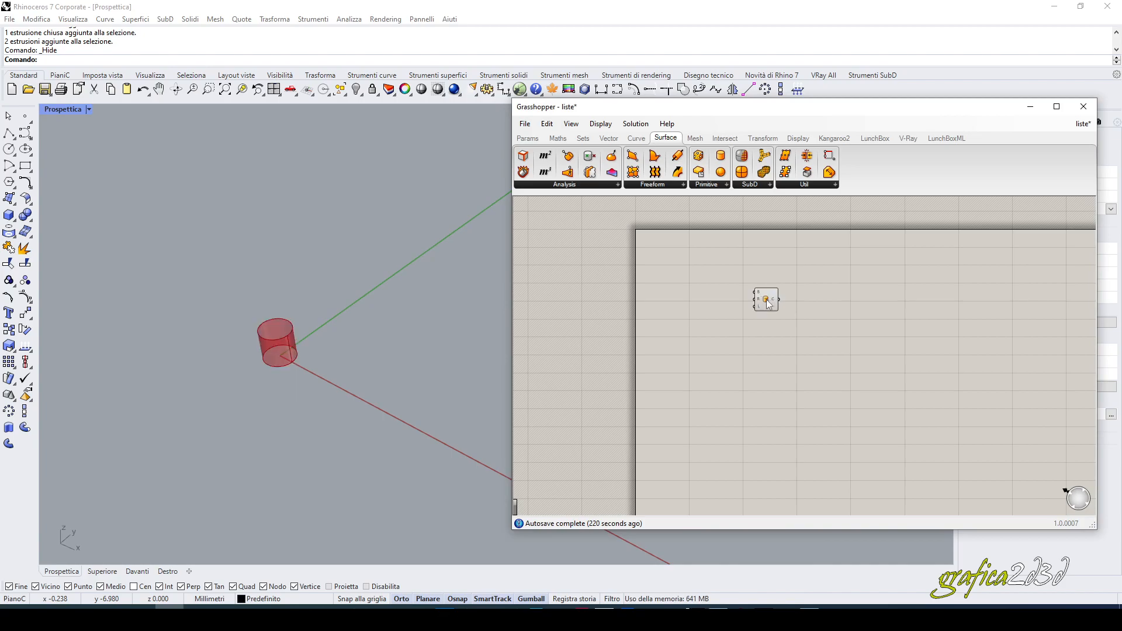
pyautogui.click(714, 186)
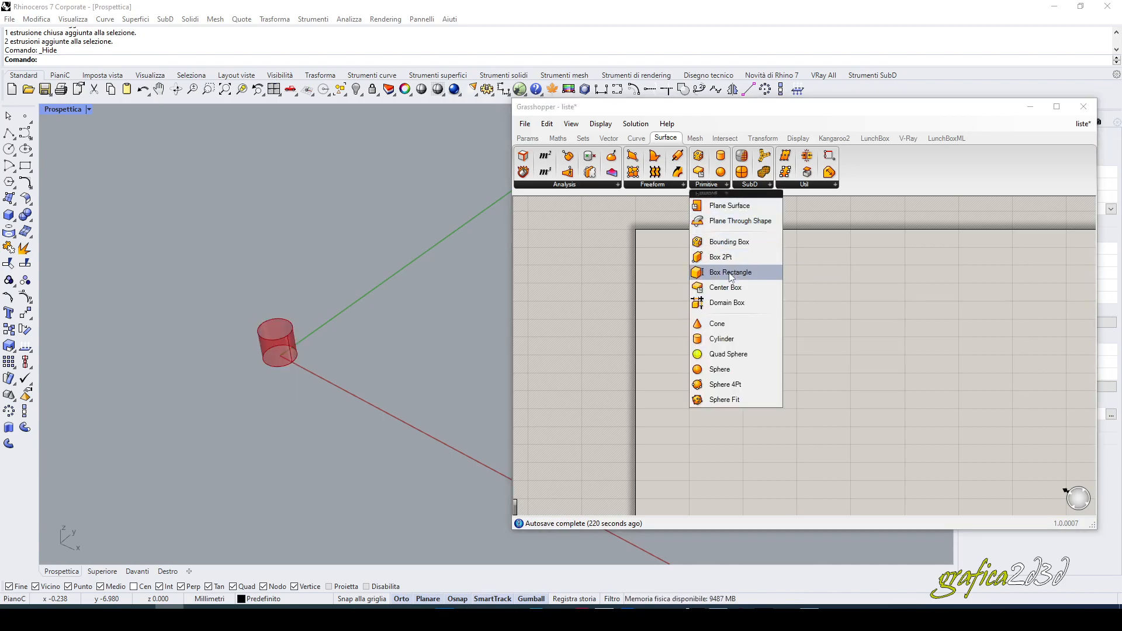
pyautogui.moveTo(731, 273); pyautogui.dragTo(736, 295)
pyautogui.moveTo(767, 338); pyautogui.dragTo(766, 338)
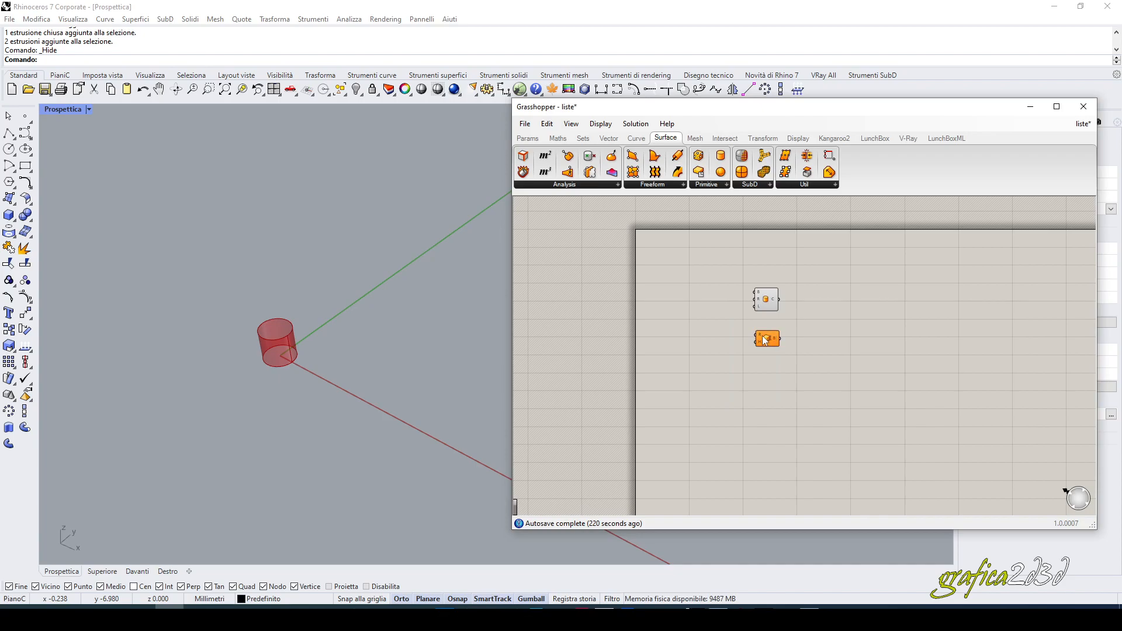
# Add a Rectangle curve component in front of the Box Rectangle component's inputs.
pyautogui.scroll(4, 742, 327)
pyautogui.scroll(2, 740, 320)
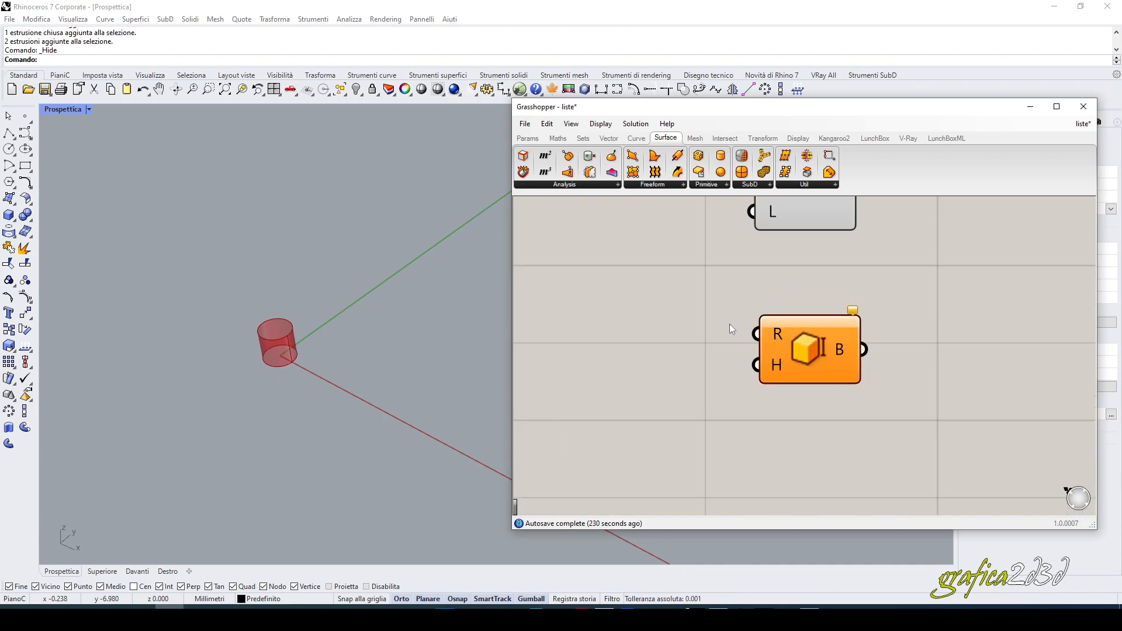
pyautogui.moveTo(733, 324); pyautogui.dragTo(757, 326, button='right')
pyautogui.scroll(5, 258, 351)
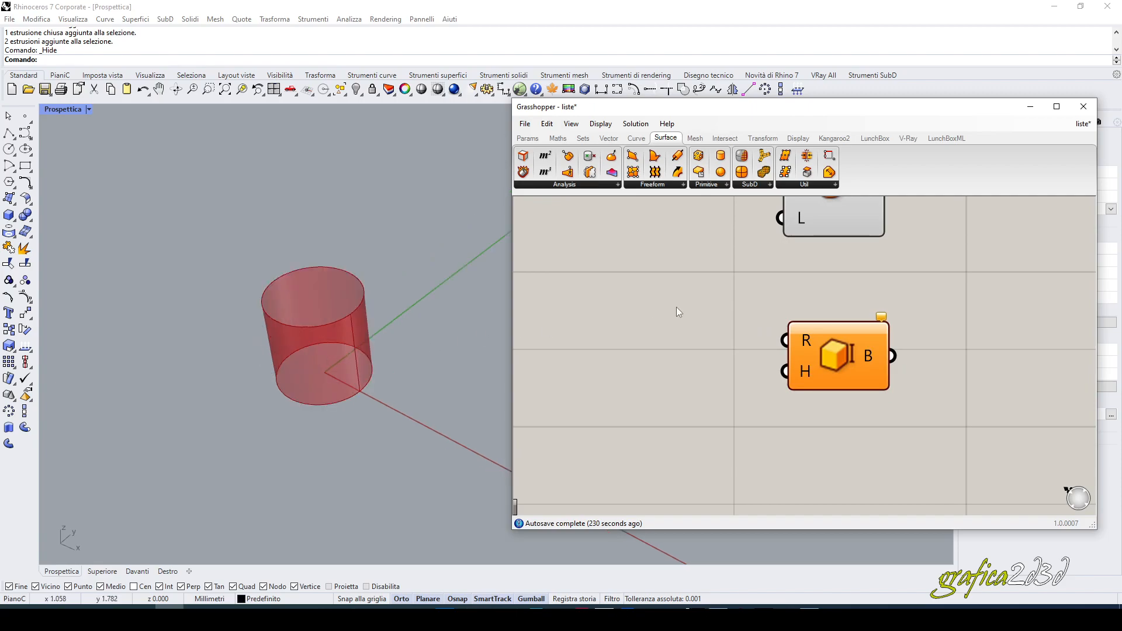
pyautogui.scroll(-3, 705, 323)
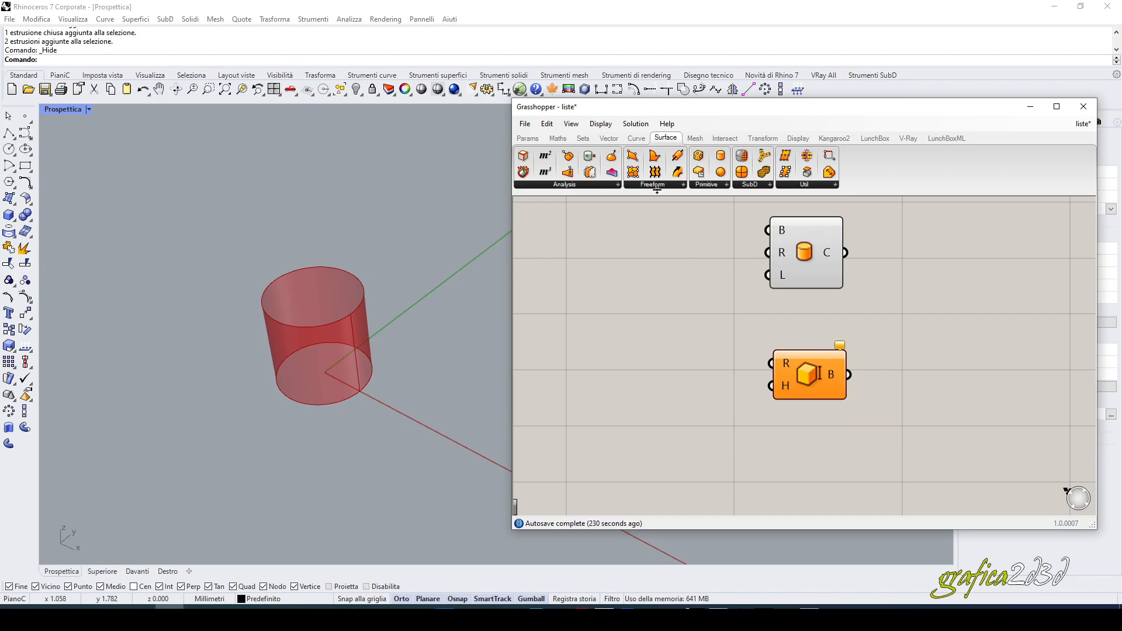
pyautogui.click(641, 140)
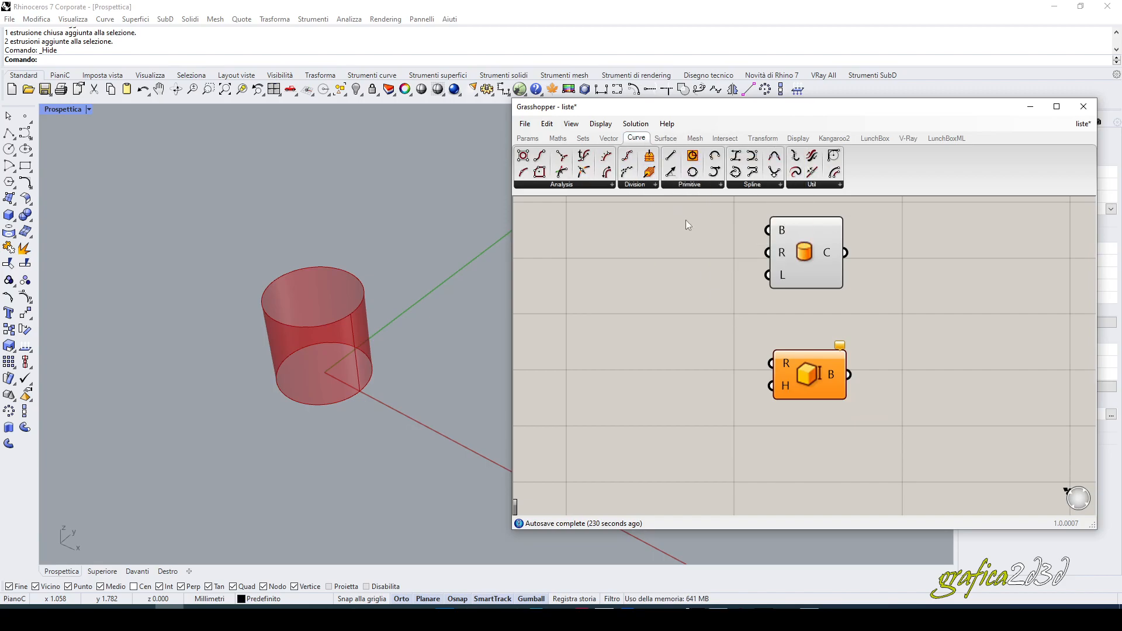
pyautogui.click(700, 185)
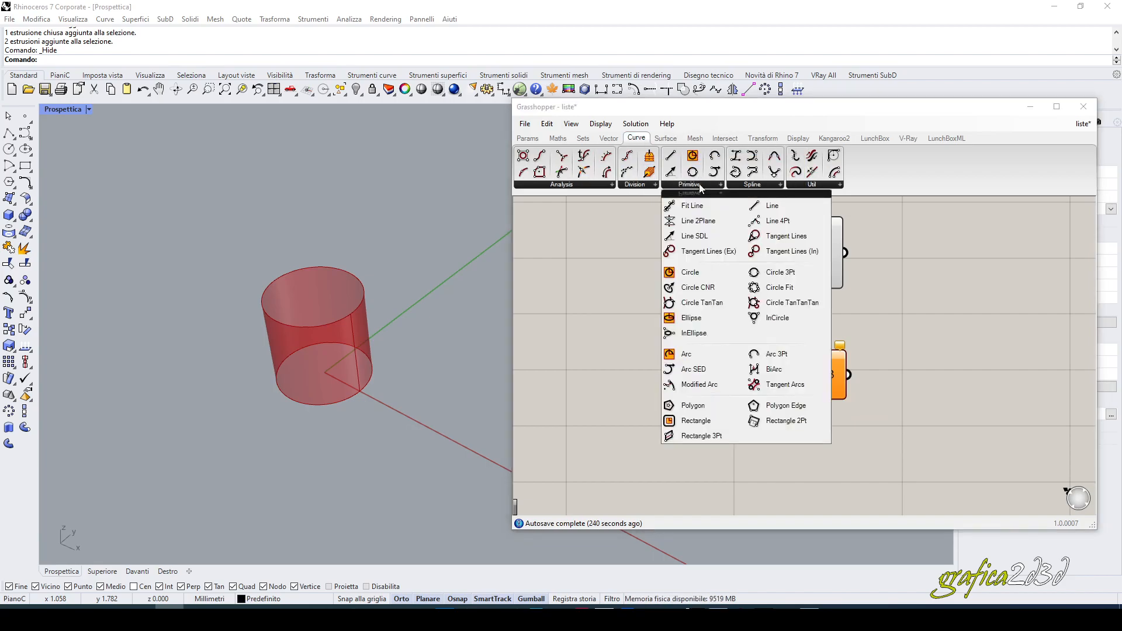
pyautogui.click(691, 418)
pyautogui.click(670, 347)
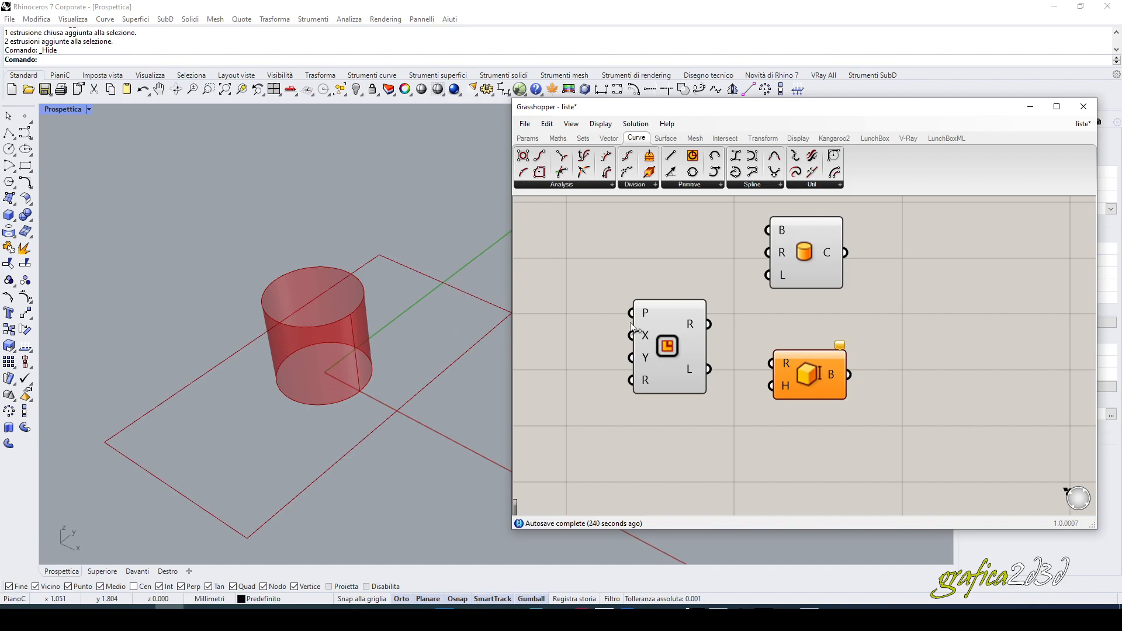
pyautogui.moveTo(630, 323); pyautogui.dragTo(634, 321, button='right')
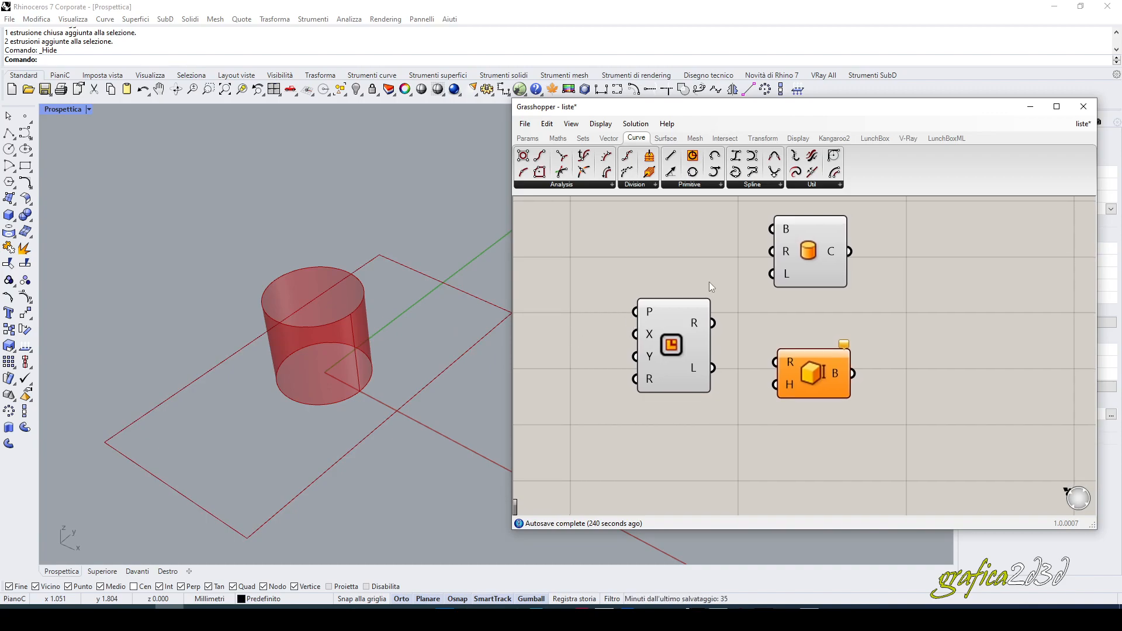
# Create a number slider with the value 5 and connect it to the Cylinder's length input.
pyautogui.moveTo(780, 264); pyautogui.dragTo(761, 261)
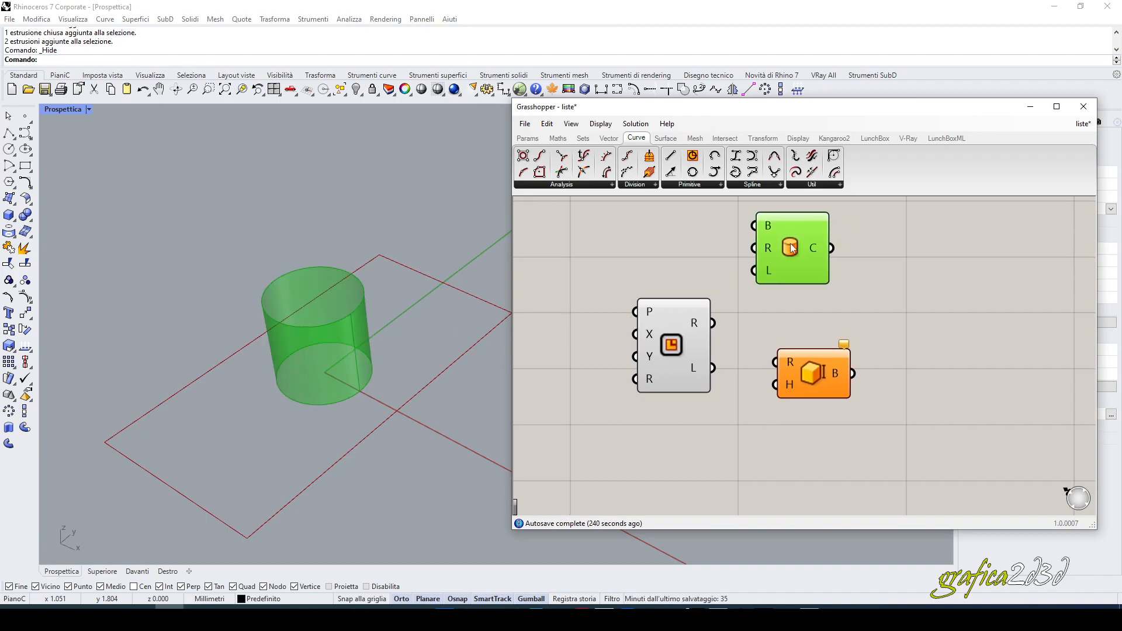
pyautogui.click(700, 241)
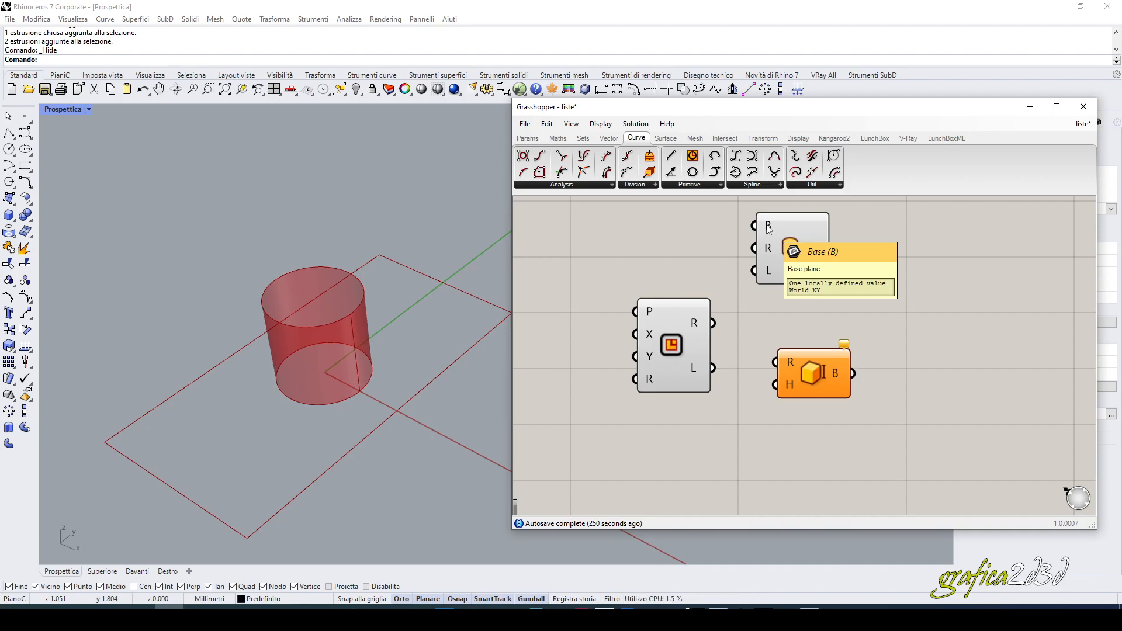
pyautogui.moveTo(769, 251)
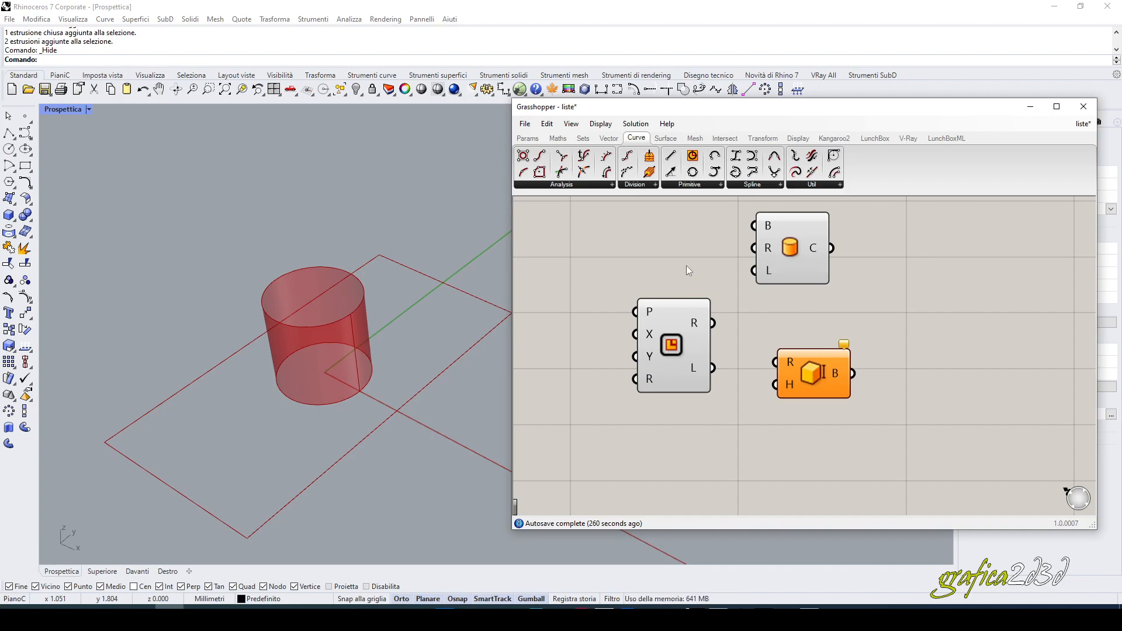
pyautogui.doubleClick(644, 261)
pyautogui.write('5')
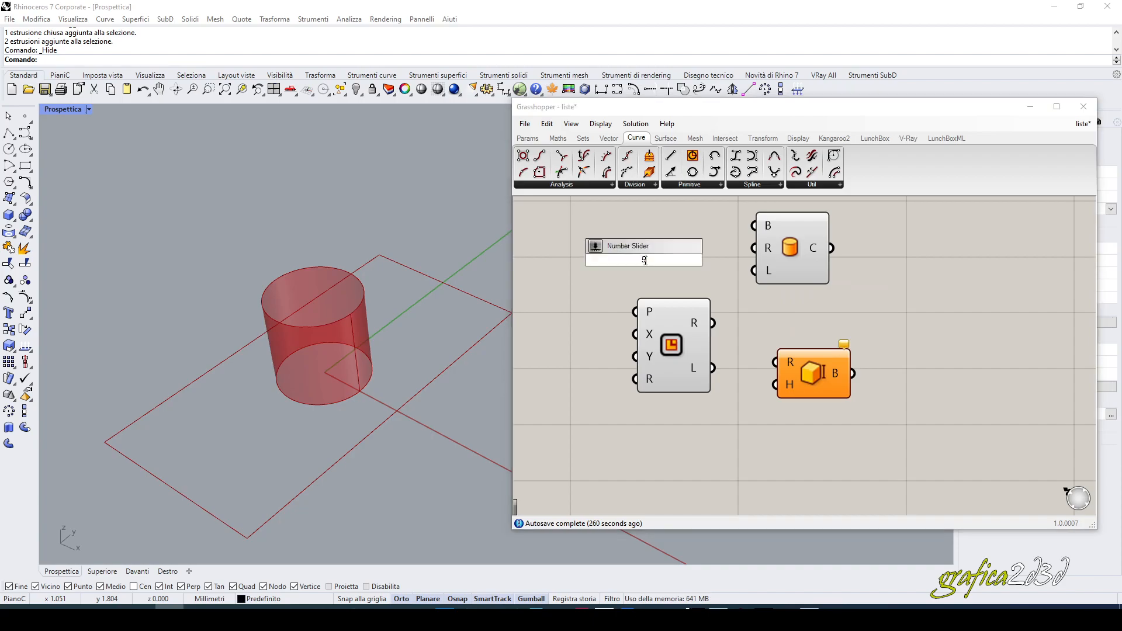
pyautogui.press('Return')
pyautogui.moveTo(770, 250)
pyautogui.mouseDown()
pyautogui.moveTo(792, 245)
pyautogui.moveTo(763, 263)
pyautogui.moveTo(773, 265)
pyautogui.mouseUp()
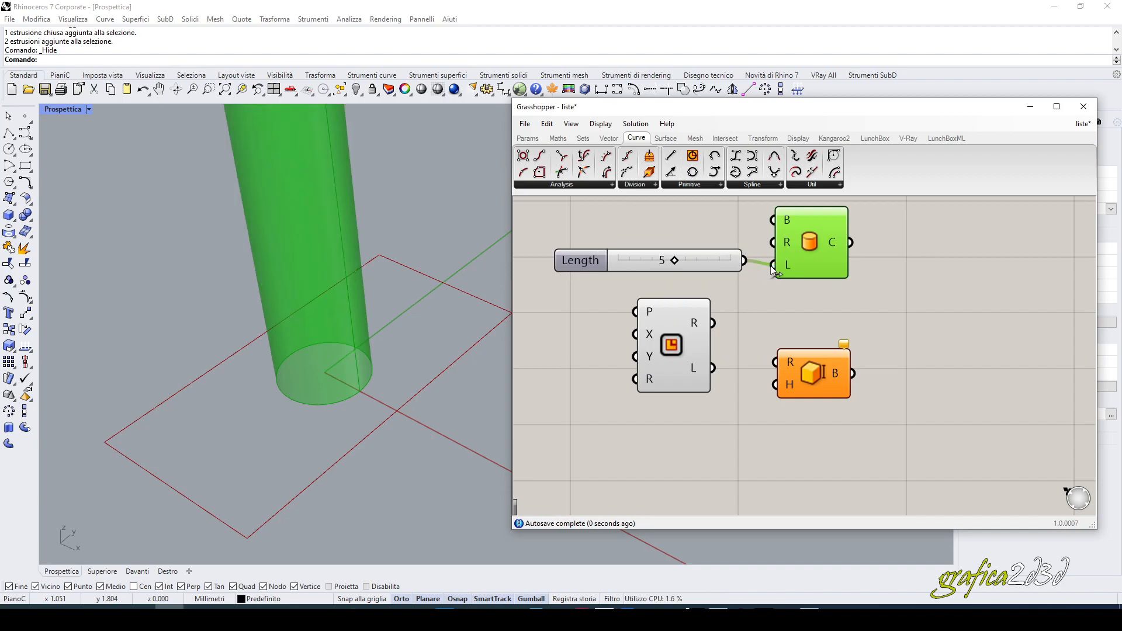
# Align the Cylinder component with the length slider, then add a second slider set to 1 and connect it to the Cylinder's radius.
pyautogui.scroll(-5, 408, 437)
pyautogui.keyDown('shift'); pyautogui.moveTo(412, 418); pyautogui.dragTo(366, 357, button='right'); pyautogui.keyUp('shift')
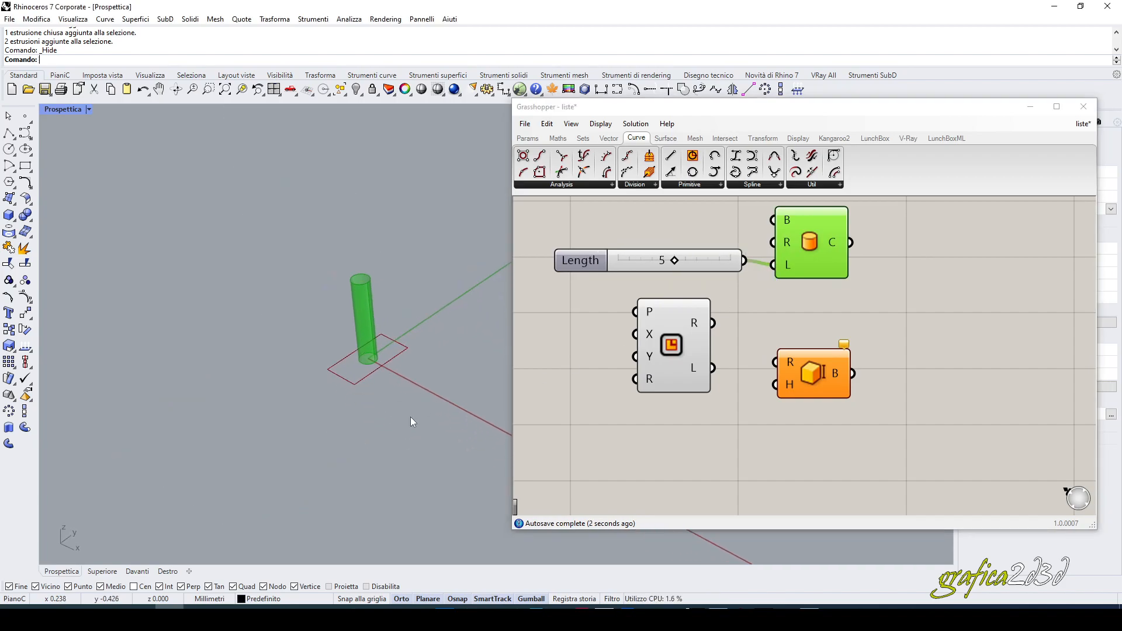
pyautogui.scroll(5, 466, 315)
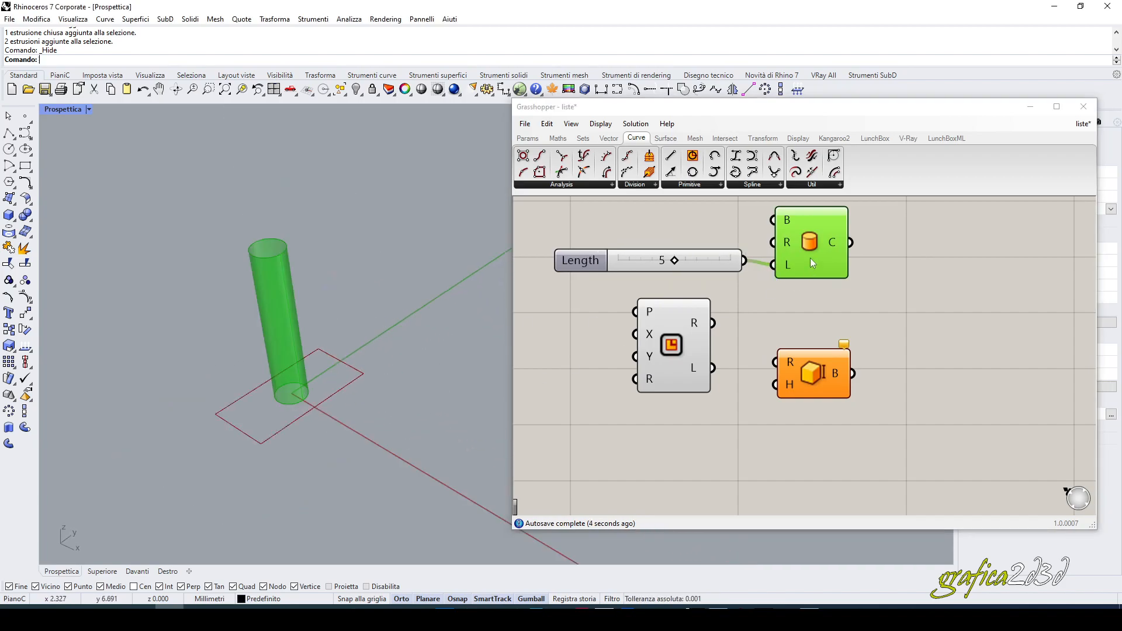
pyautogui.moveTo(809, 258); pyautogui.dragTo(816, 255)
pyautogui.click(711, 276)
pyautogui.click(701, 265)
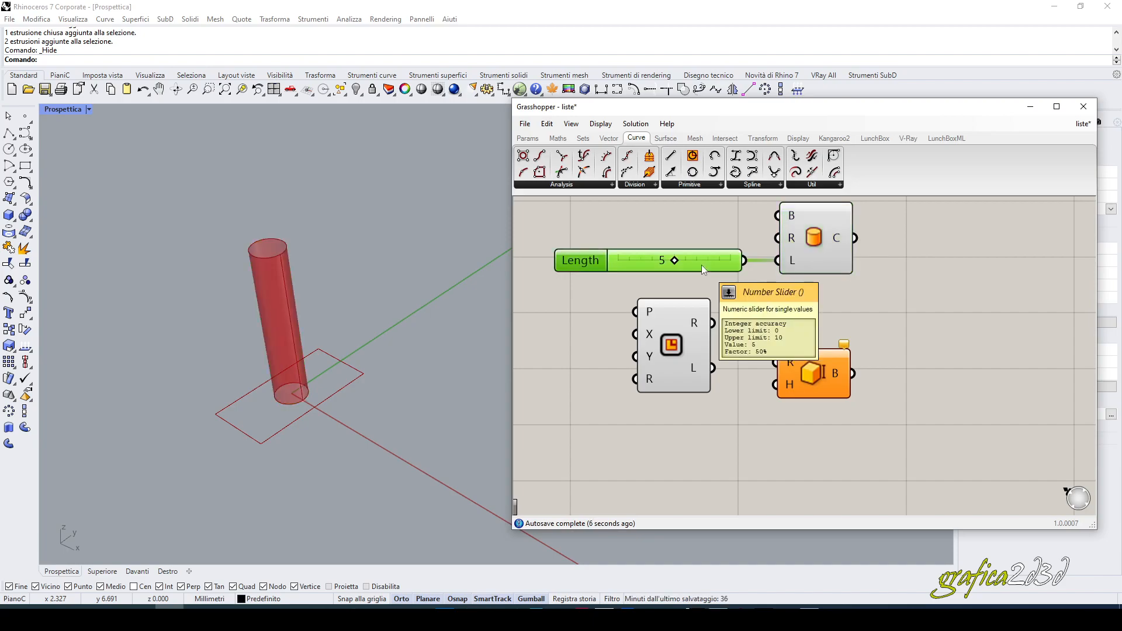
pyautogui.keyDown('alt'); pyautogui.moveTo(701, 265); pyautogui.dragTo(619, 234); pyautogui.keyUp('alt')
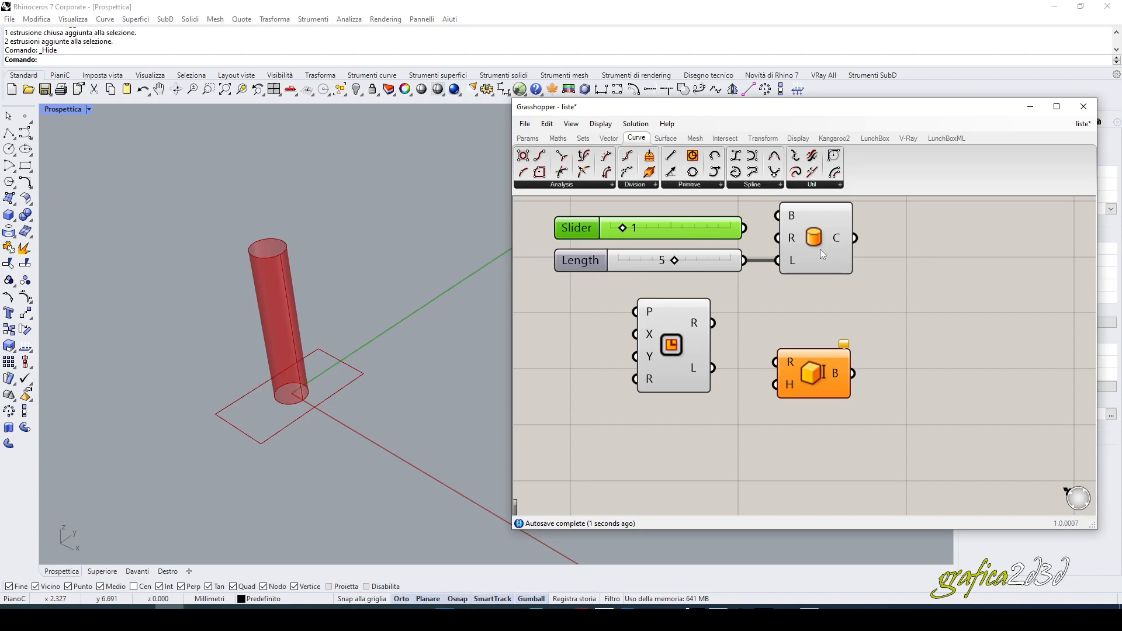
pyautogui.moveTo(745, 229); pyautogui.dragTo(777, 238)
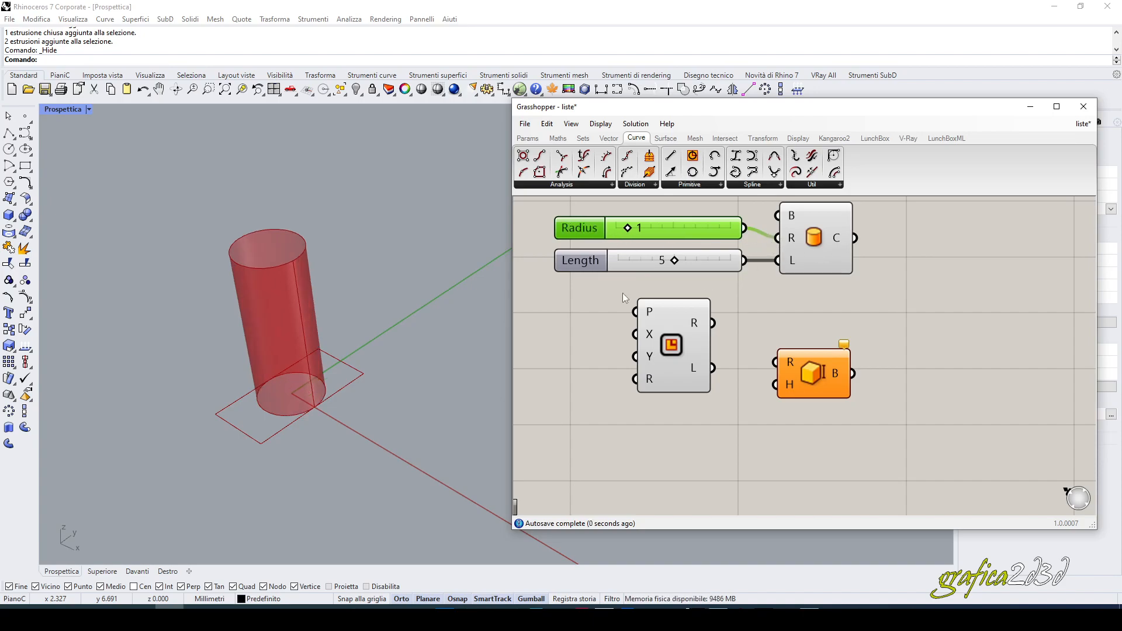
pyautogui.click(755, 396)
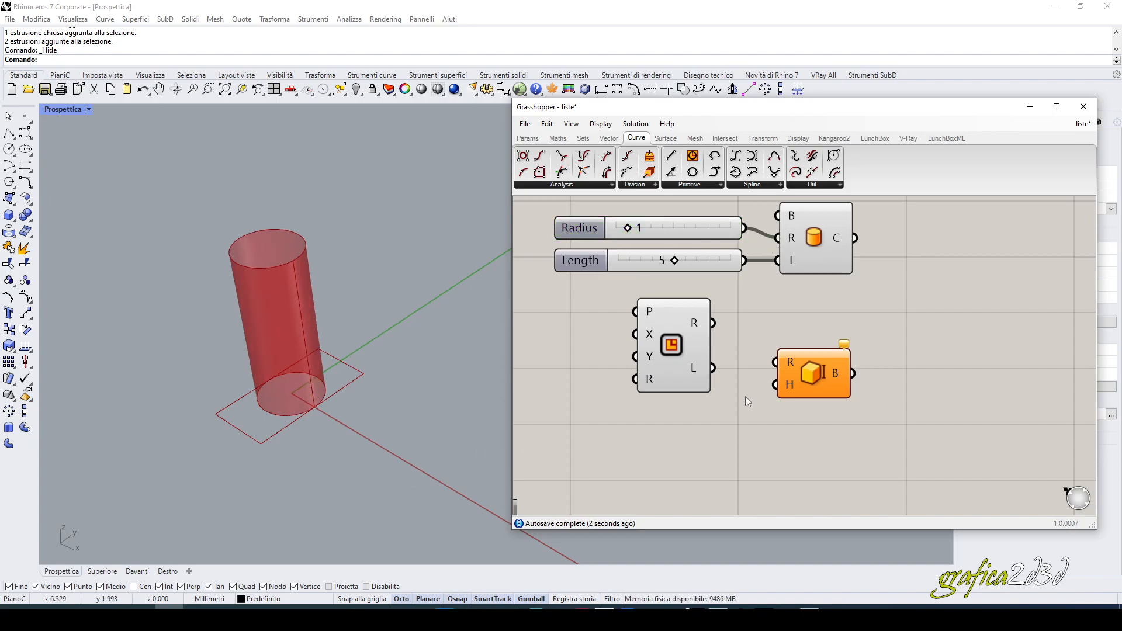
# Examine the Rectangle component's size inputs and the options of its X size input.
pyautogui.moveTo(689, 351); pyautogui.dragTo(688, 359)
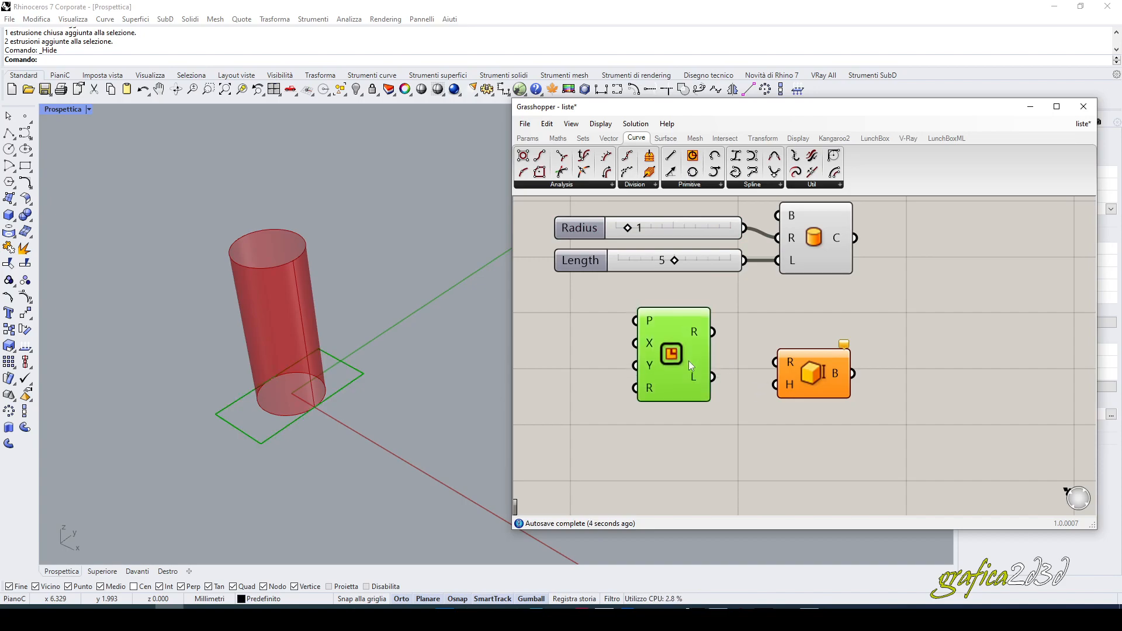
pyautogui.click(725, 390)
pyautogui.scroll(2, 658, 370)
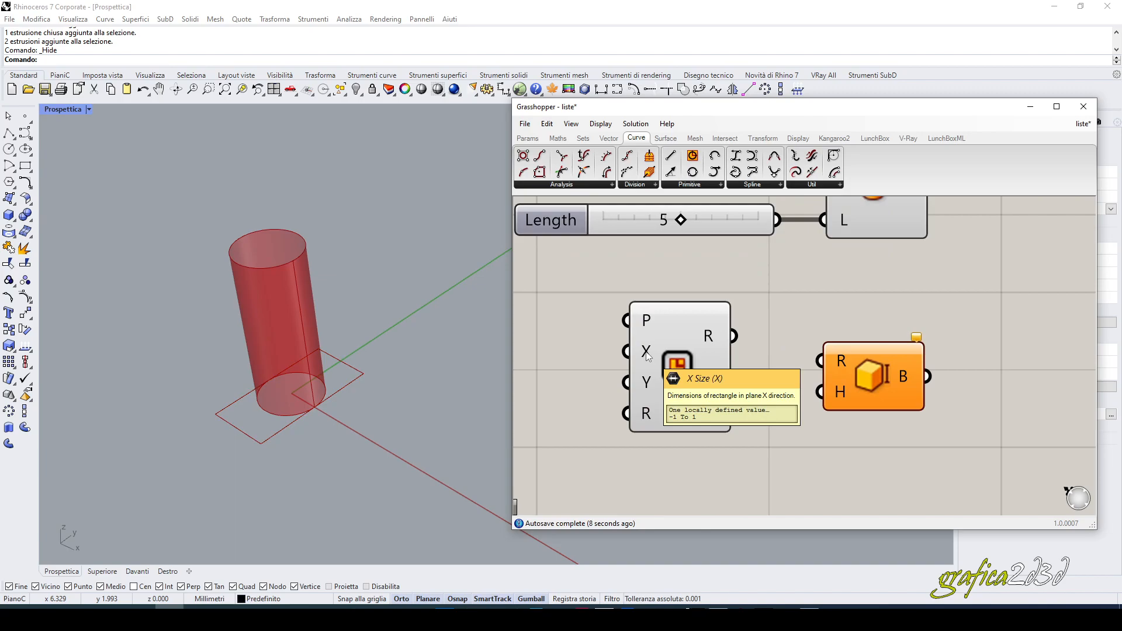
pyautogui.rightClick(646, 353)
pyautogui.press('Escape')
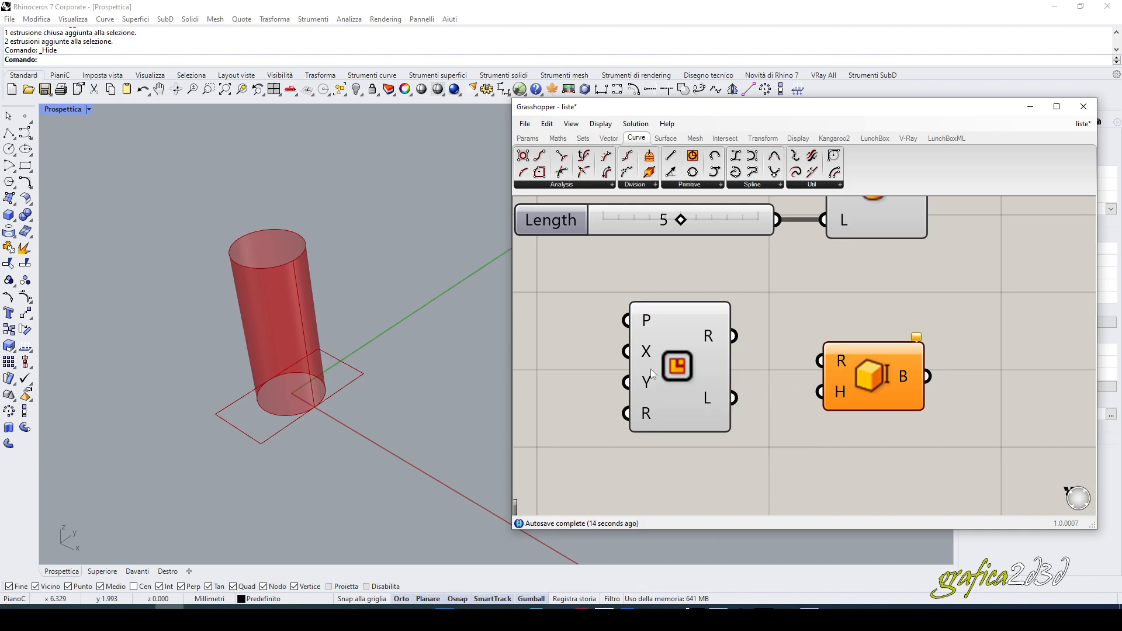
pyautogui.moveTo(770, 339); pyautogui.dragTo(791, 339, button='right')
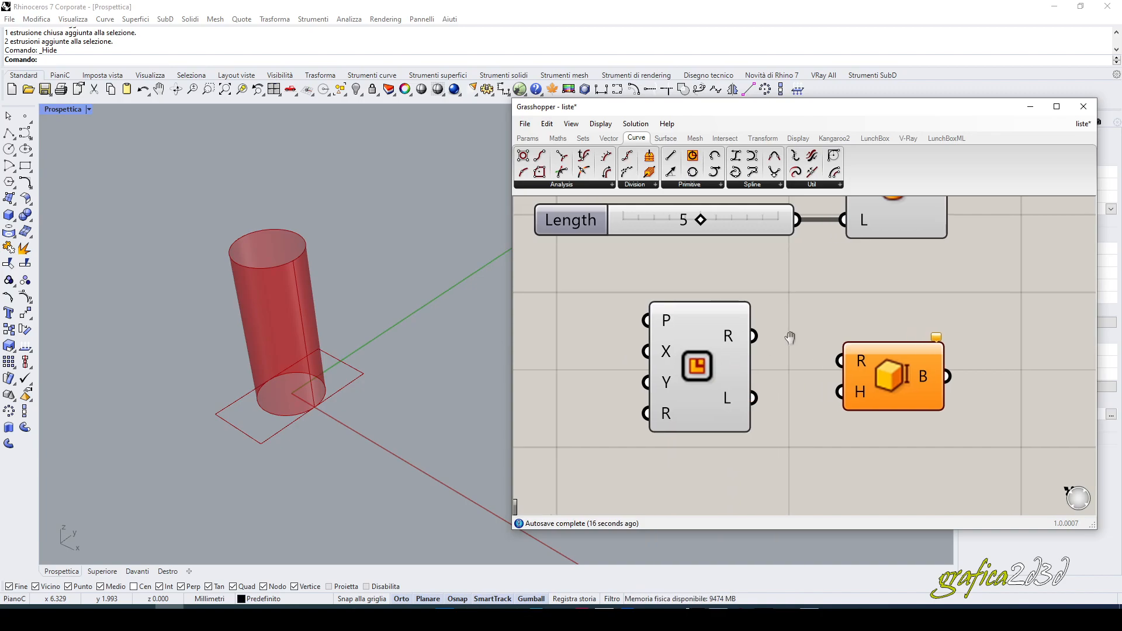
pyautogui.moveTo(641, 407); pyautogui.dragTo(700, 397, button='right')
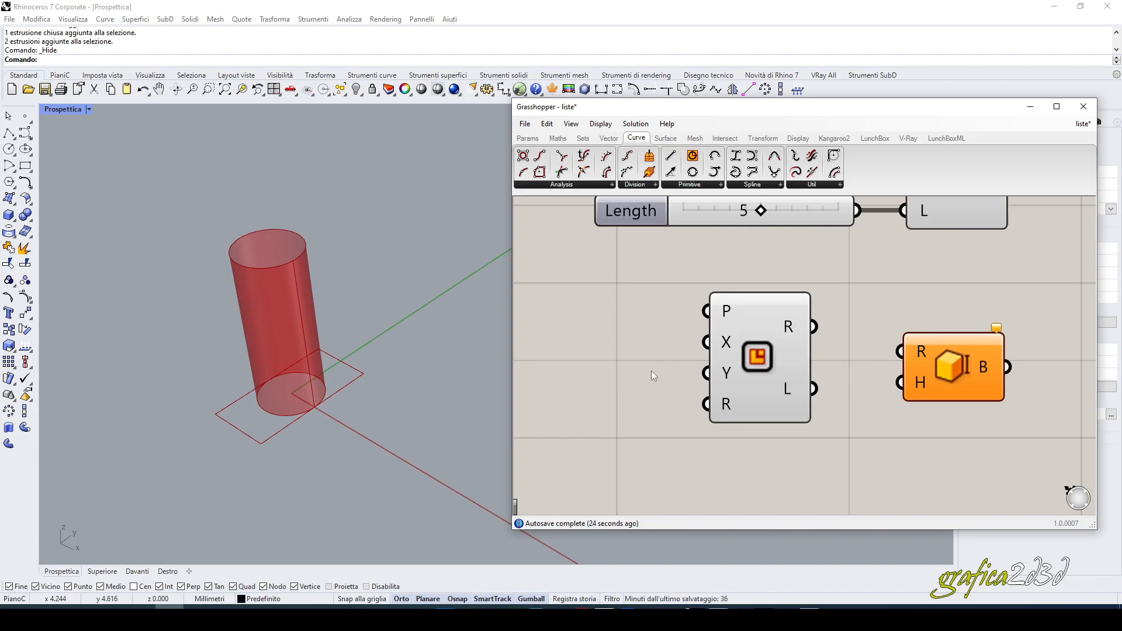
pyautogui.moveTo(651, 371); pyautogui.dragTo(686, 371, button='right')
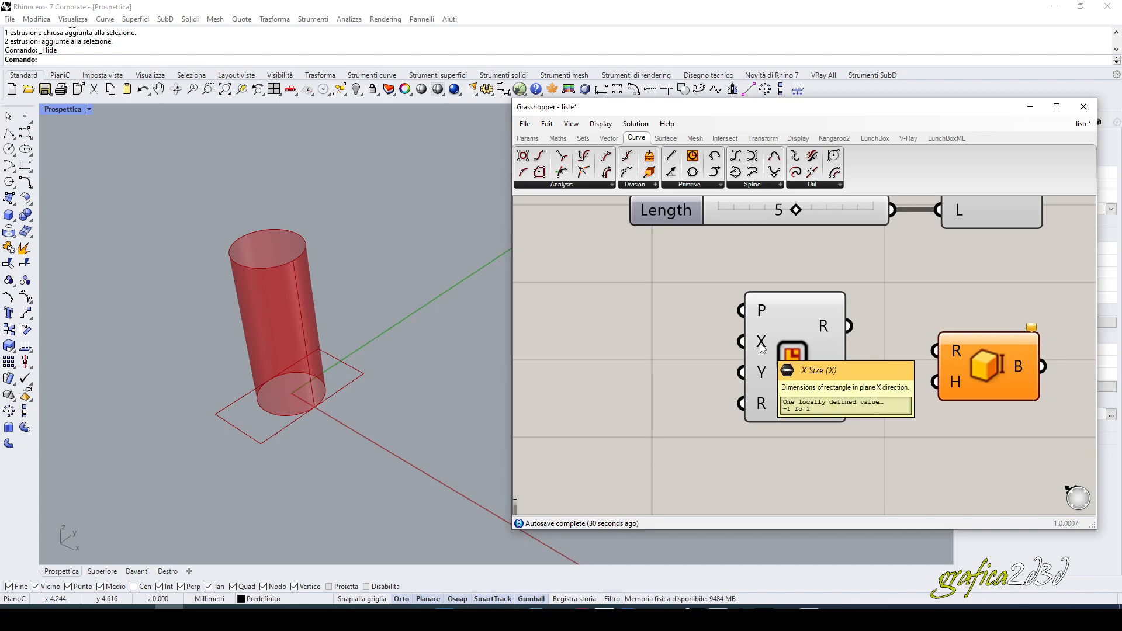
# Set the Y size domain of the Rectangle component to -3 To 3.
pyautogui.rightClick(762, 373)
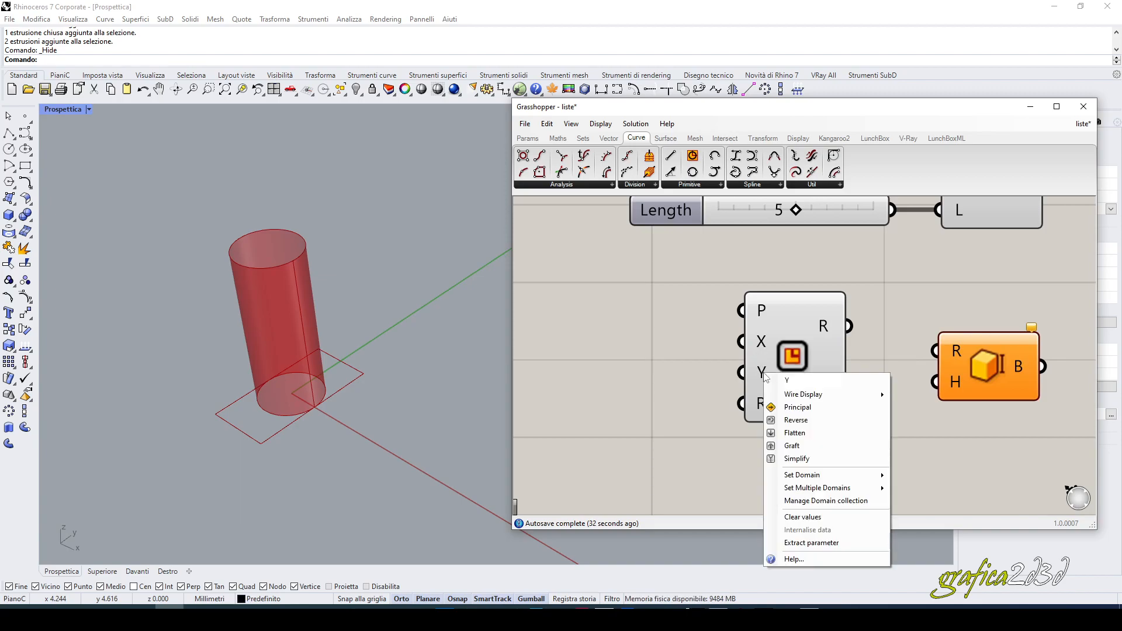
pyautogui.moveTo(795, 480)
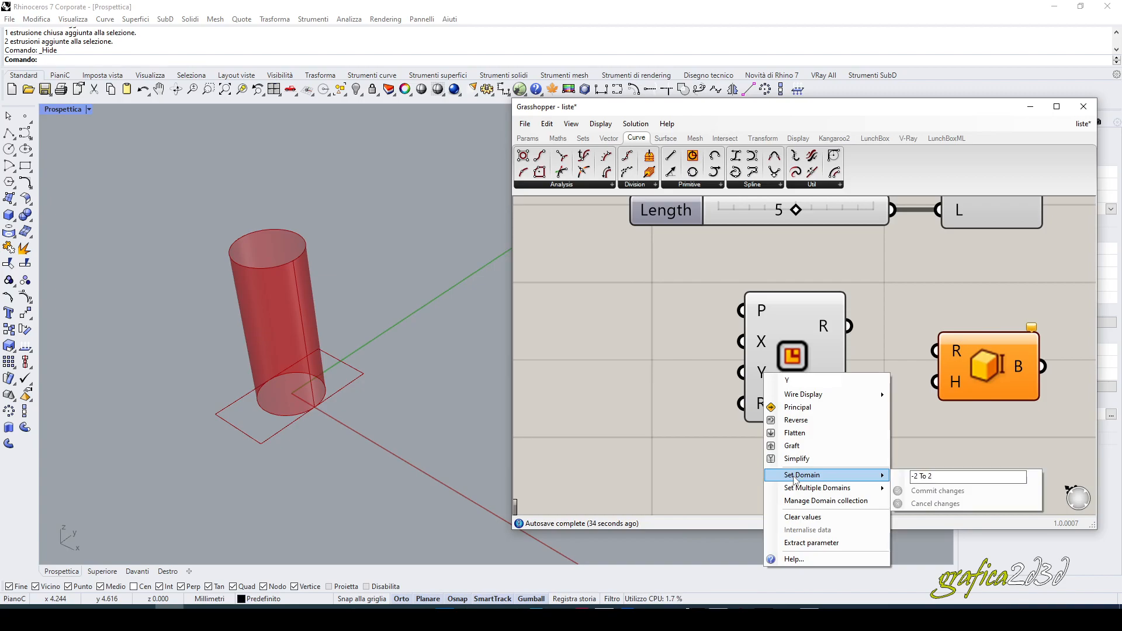
pyautogui.click(915, 476)
pyautogui.write('3')
pyautogui.doubleClick(931, 477)
pyautogui.write('3')
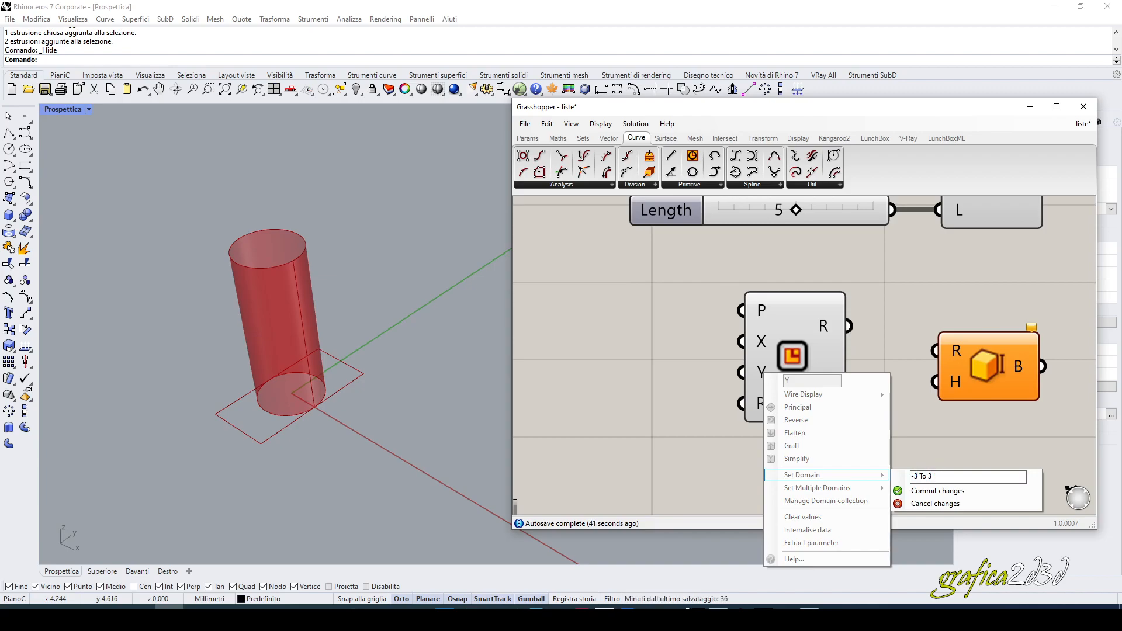
pyautogui.click(916, 493)
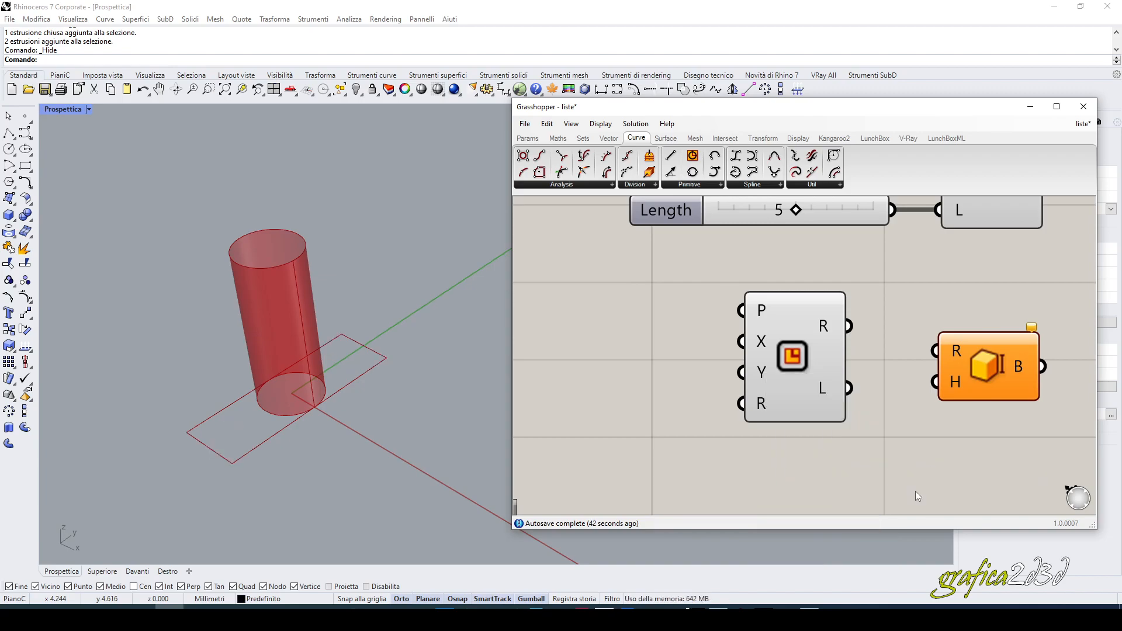
# Set the X size domain of the Rectangle component to -3 To 3.
pyautogui.rightClick(763, 374)
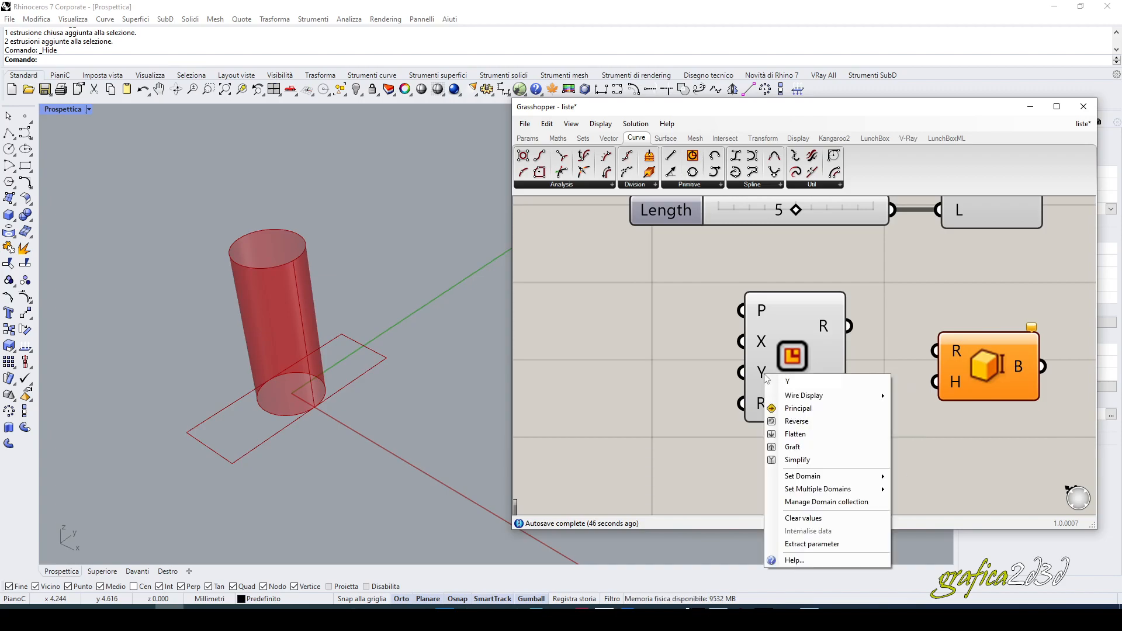
pyautogui.click(761, 346)
pyautogui.rightClick(760, 344)
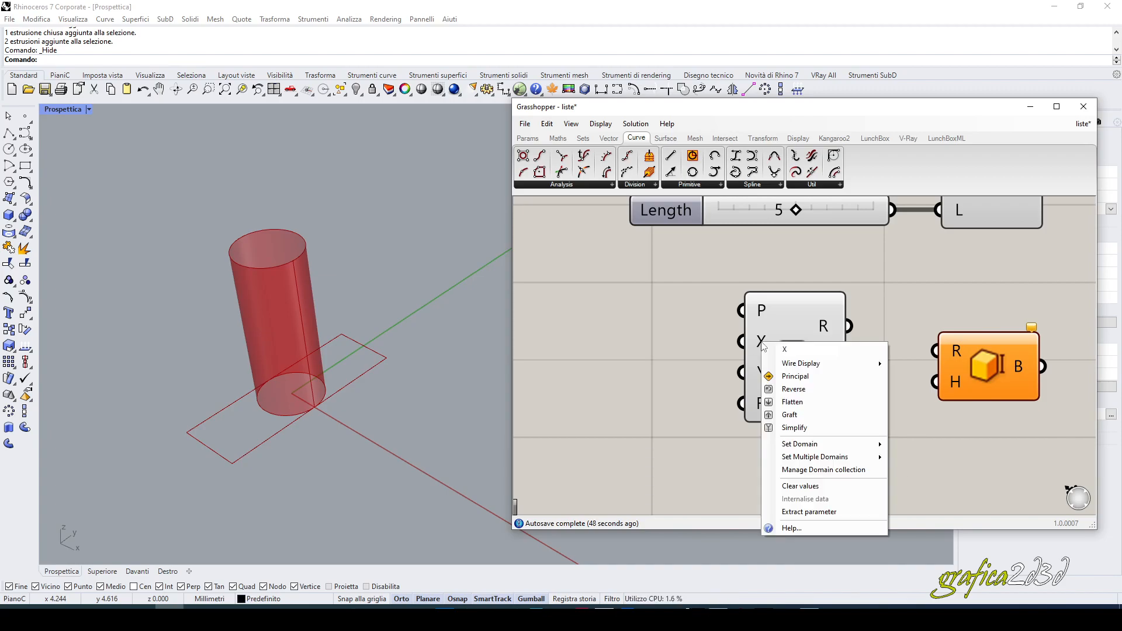
pyautogui.moveTo(821, 446)
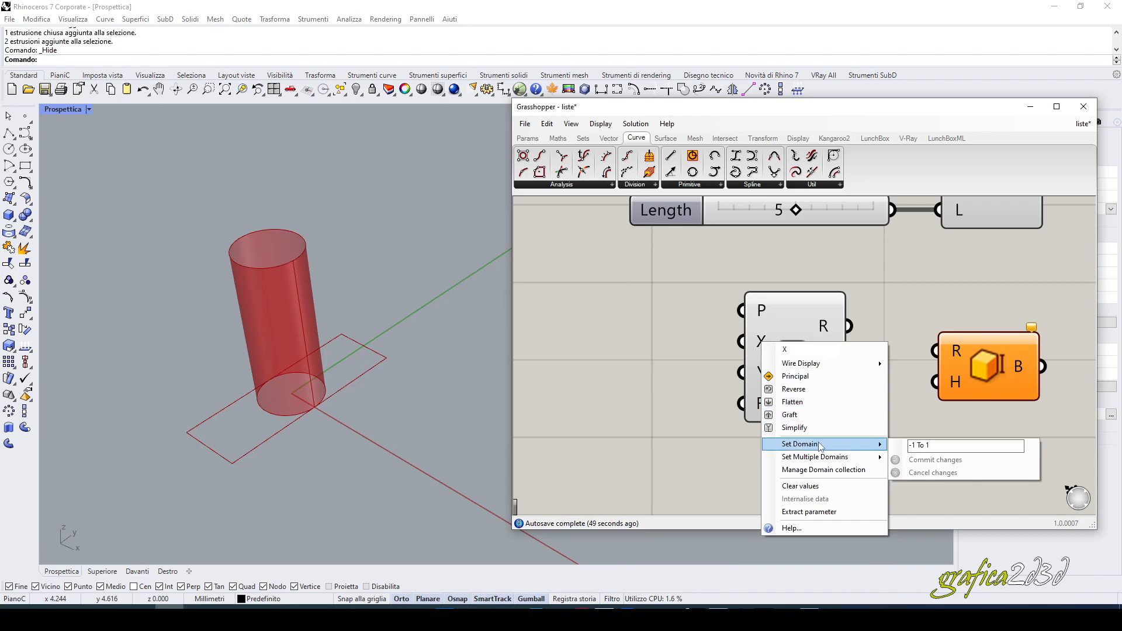
pyautogui.doubleClick(914, 445)
pyautogui.write('3')
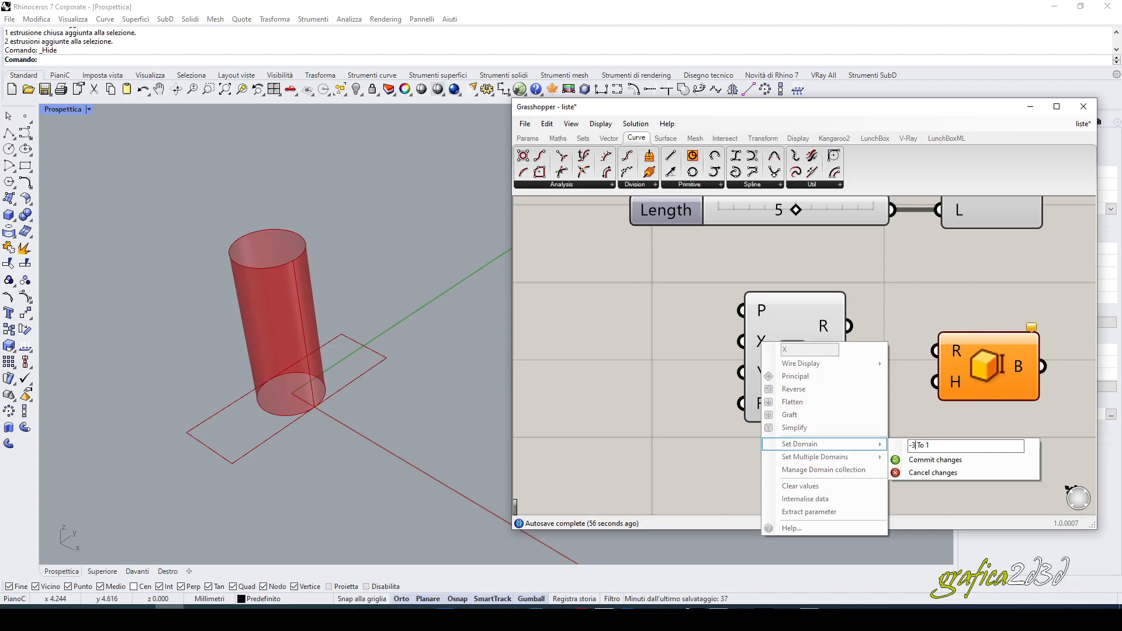
pyautogui.doubleClick(927, 445)
pyautogui.write('3')
pyautogui.click(920, 459)
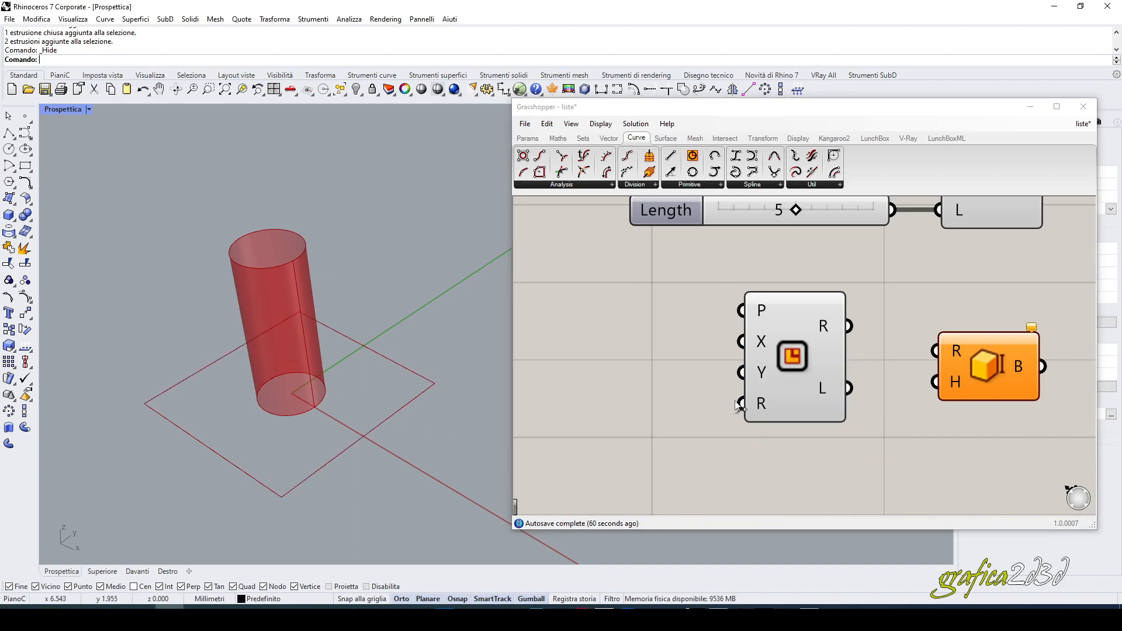
# Connect the Rectangle component's rectangle output to the R input of the box component.
pyautogui.scroll(-2, 731, 398)
pyautogui.scroll(1, 739, 388)
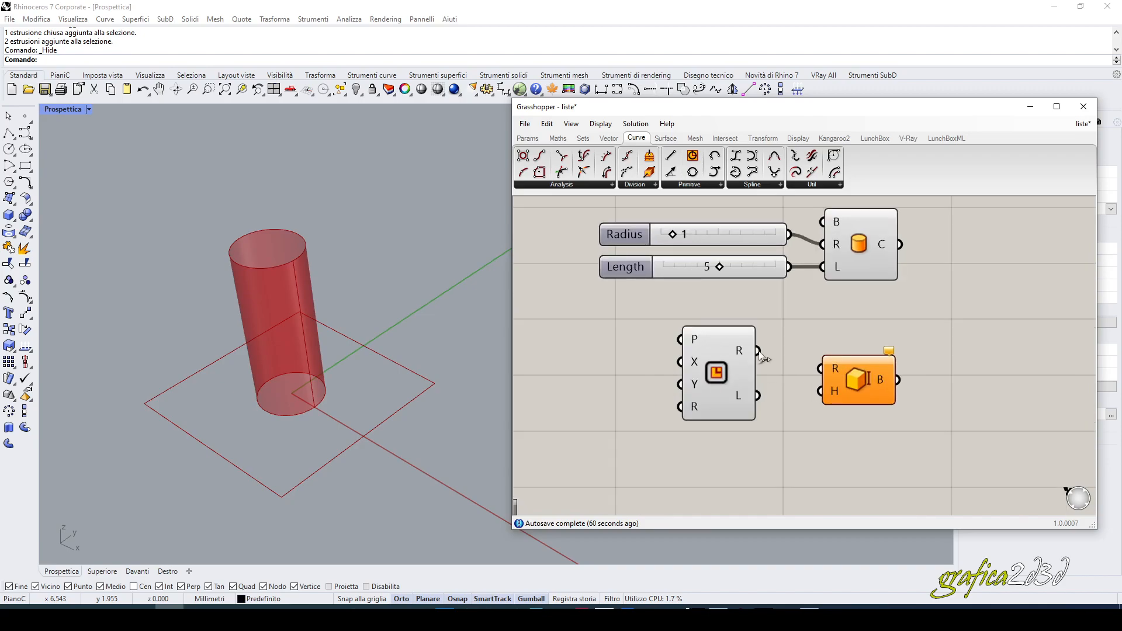
pyautogui.moveTo(759, 351); pyautogui.dragTo(819, 368)
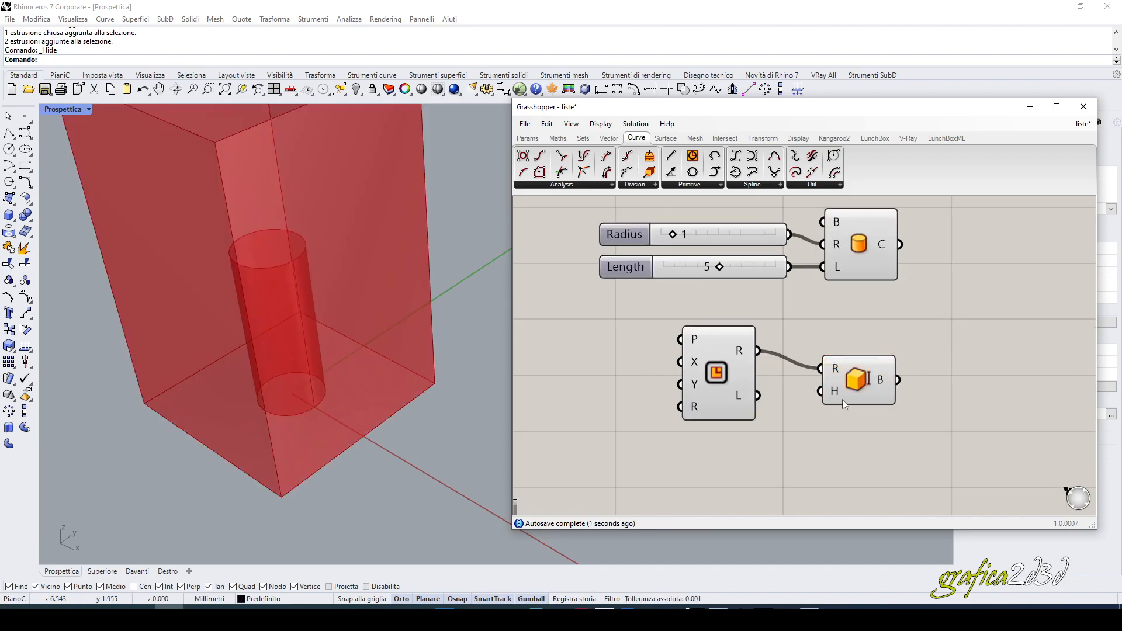
pyautogui.click(853, 387)
pyautogui.click(811, 422)
# Create a number slider with the value 3 and connect it to the box component's height input.
pyautogui.scroll(-3, 805, 426)
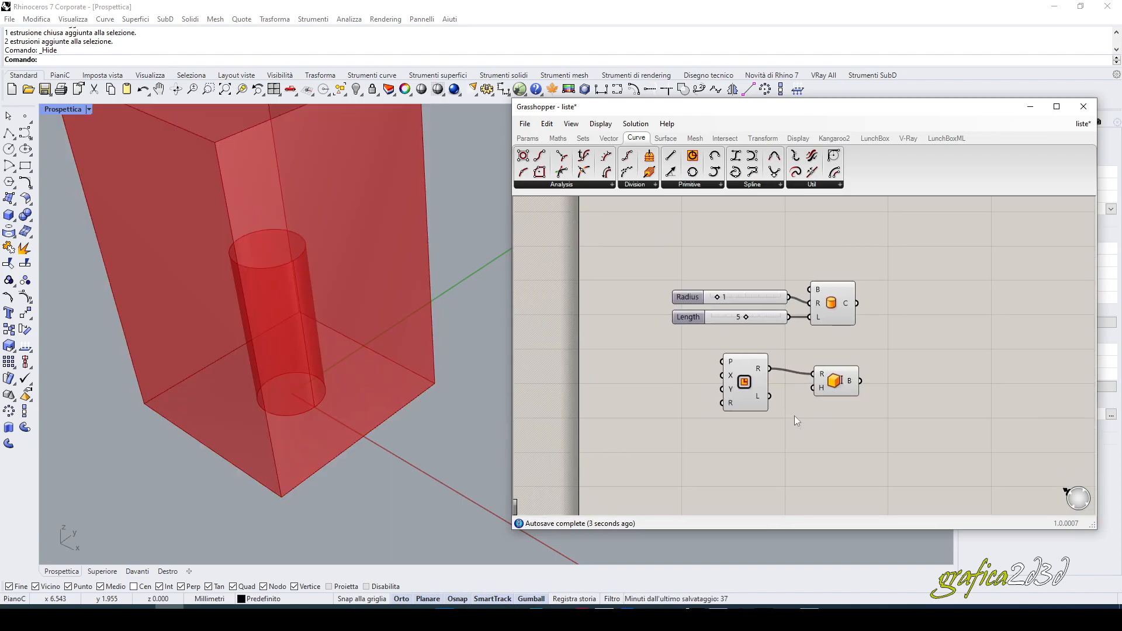
pyautogui.scroll(1, 746, 430)
pyautogui.doubleClick(746, 427)
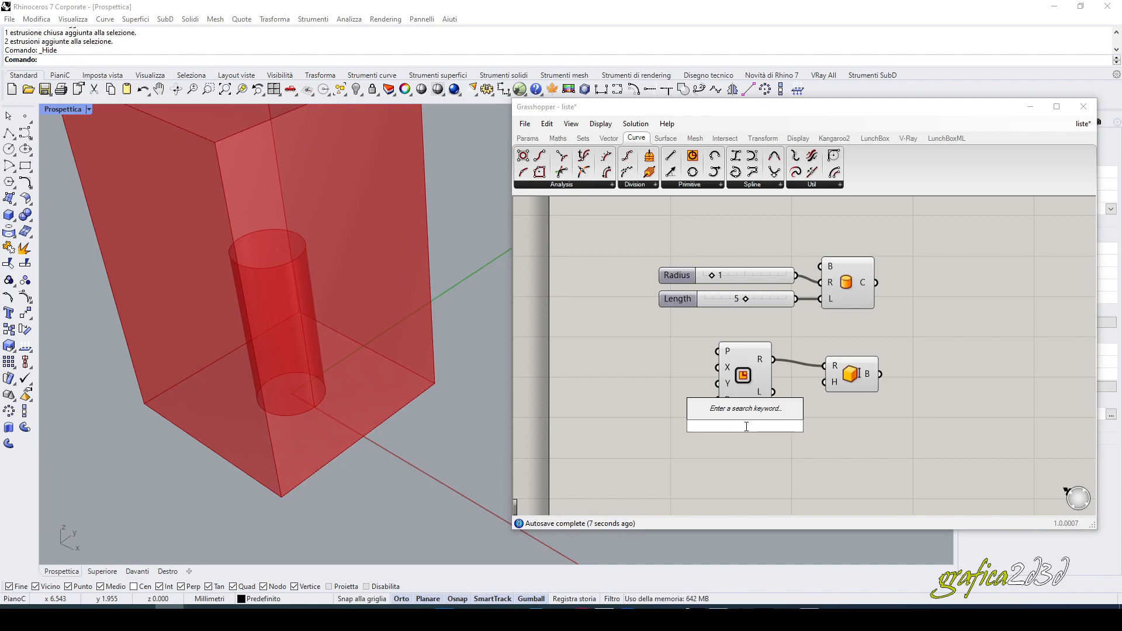
pyautogui.write('3')
pyautogui.press('Return')
pyautogui.moveTo(809, 425); pyautogui.dragTo(823, 382)
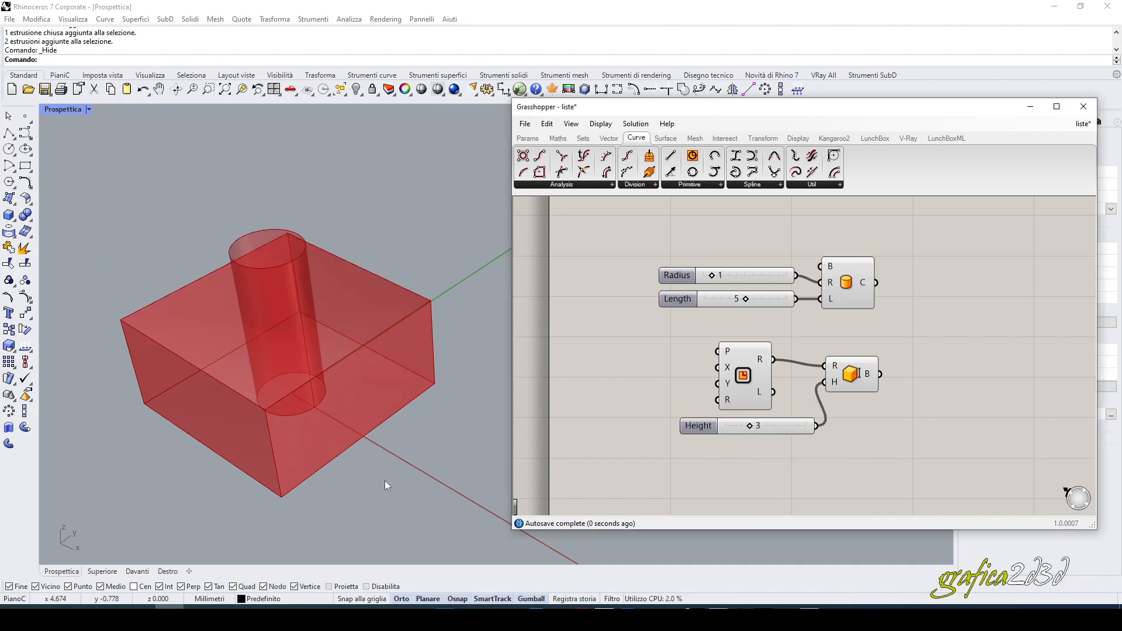
# Add a Solid Difference component to the canvas beside the Cylinder and box components.
pyautogui.click(387, 478)
pyautogui.scroll(-5, 379, 480)
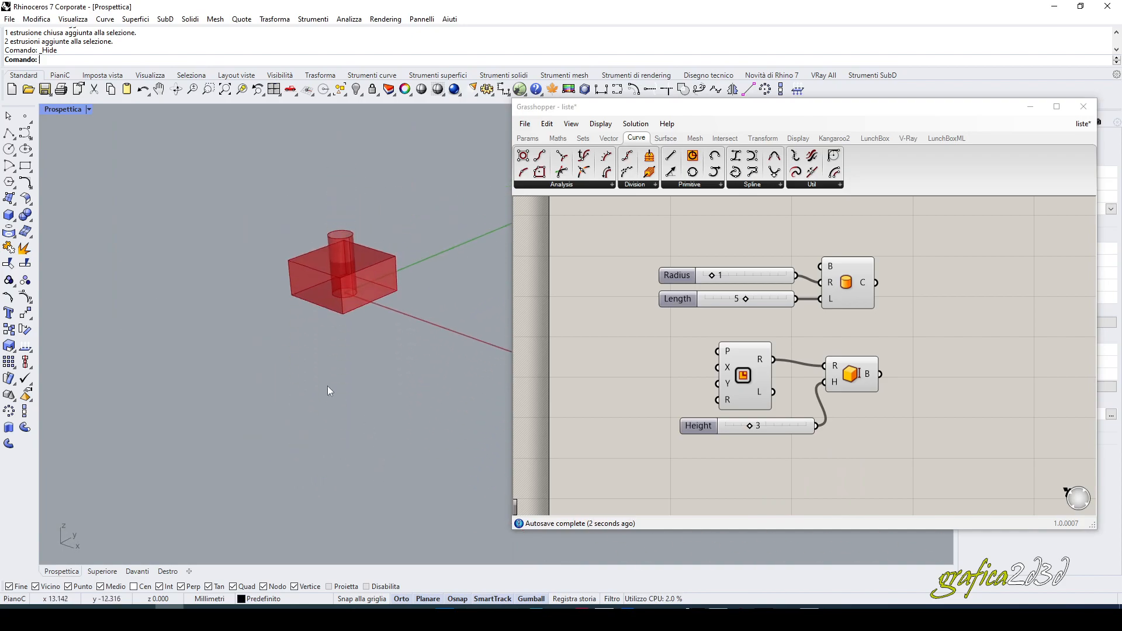
pyautogui.scroll(5, 336, 269)
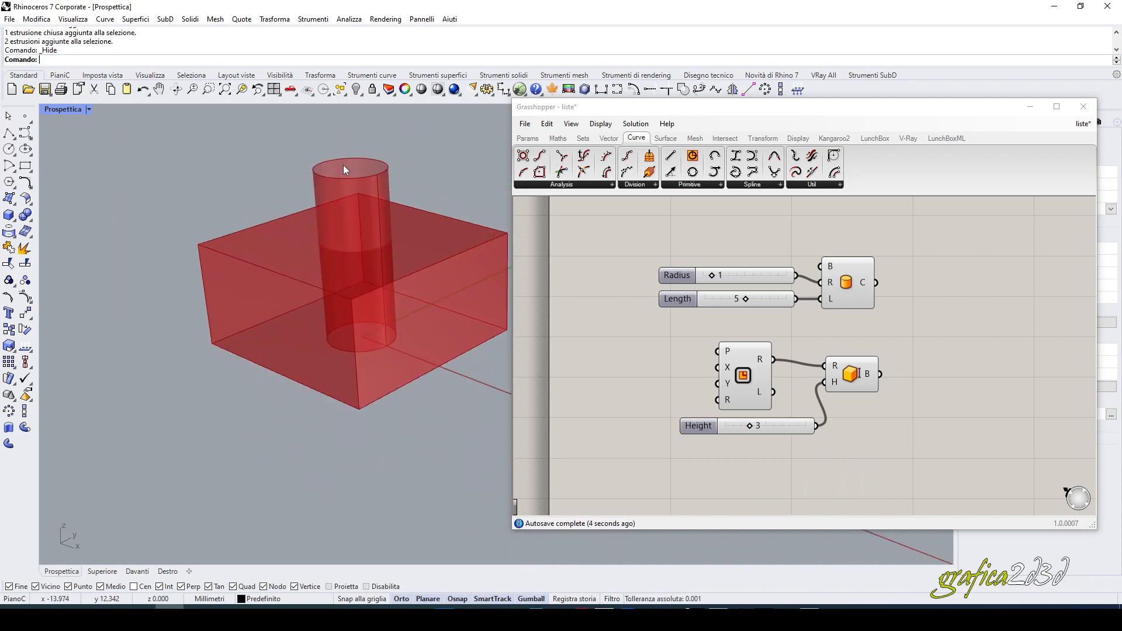
pyautogui.scroll(-3, 261, 304)
pyautogui.scroll(3, 326, 278)
pyautogui.click(691, 386)
pyautogui.moveTo(940, 311); pyautogui.dragTo(935, 307, button='right')
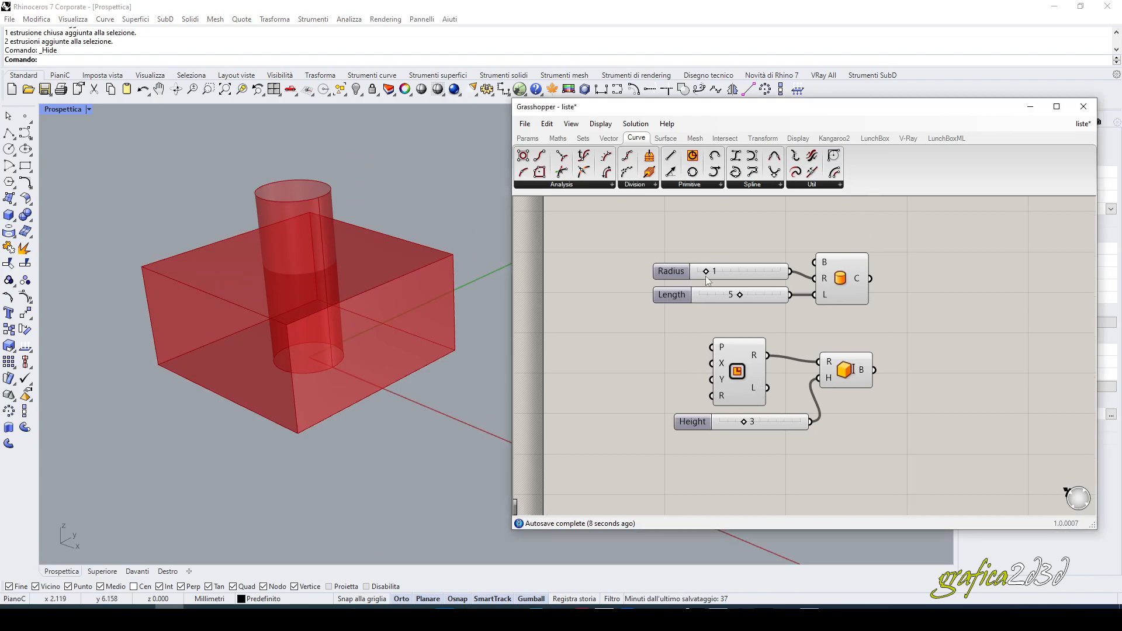
pyautogui.click(734, 141)
pyautogui.click(741, 185)
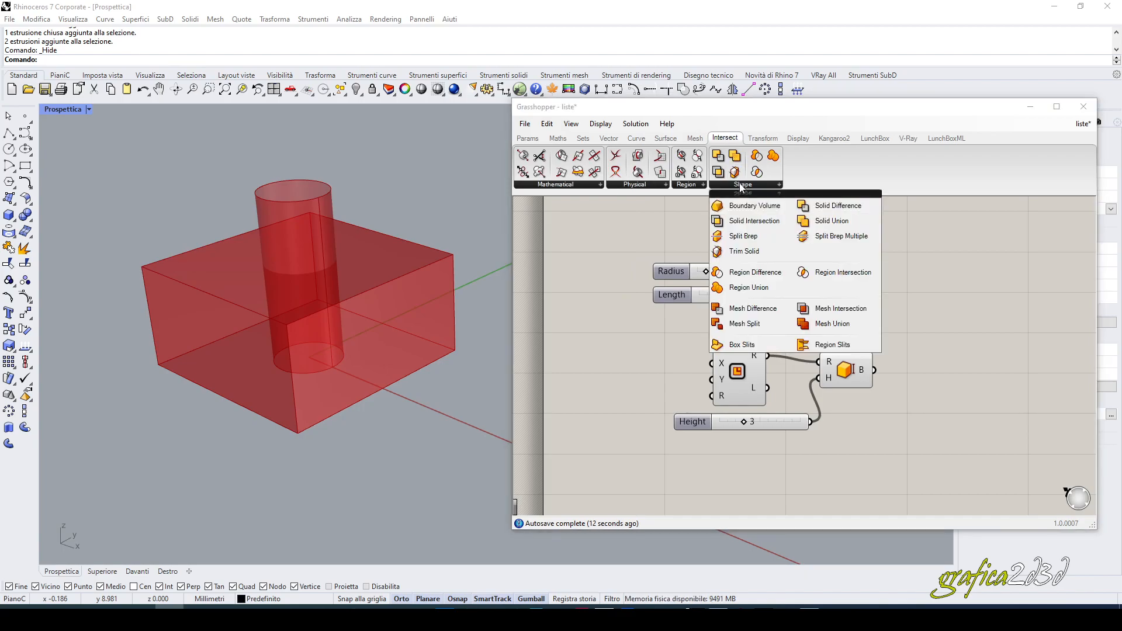
pyautogui.click(831, 213)
pyautogui.click(943, 324)
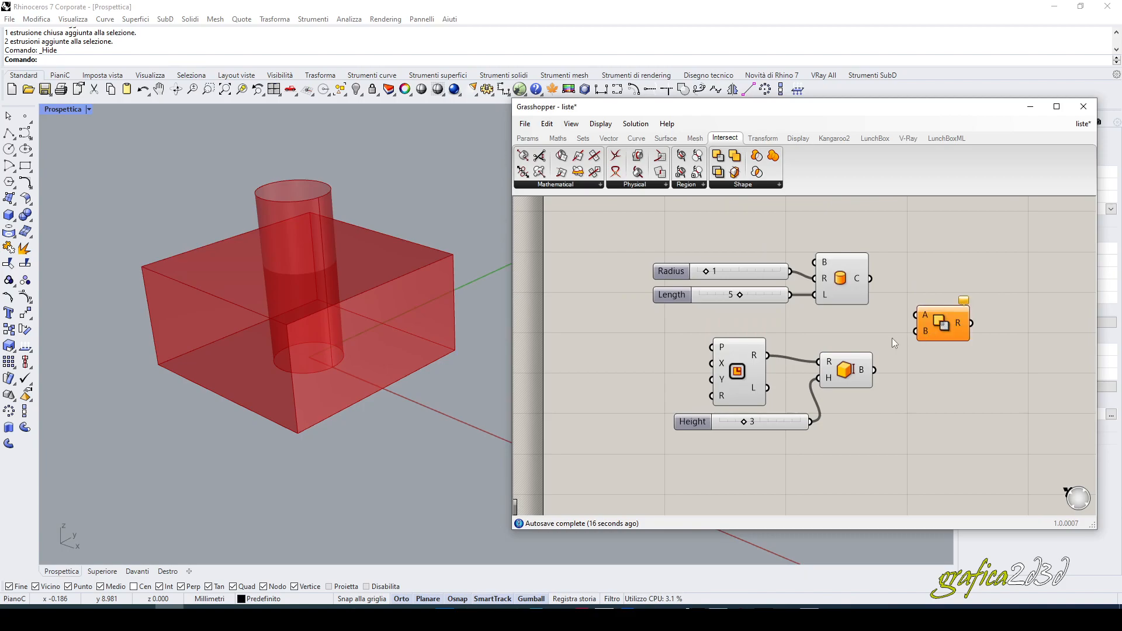
# Connect the box output to input A of Solid Difference and the Cylinder output to input B.
pyautogui.moveTo(893, 338); pyautogui.dragTo(839, 318, button='right')
pyautogui.scroll(2, 840, 319)
pyautogui.click(919, 338)
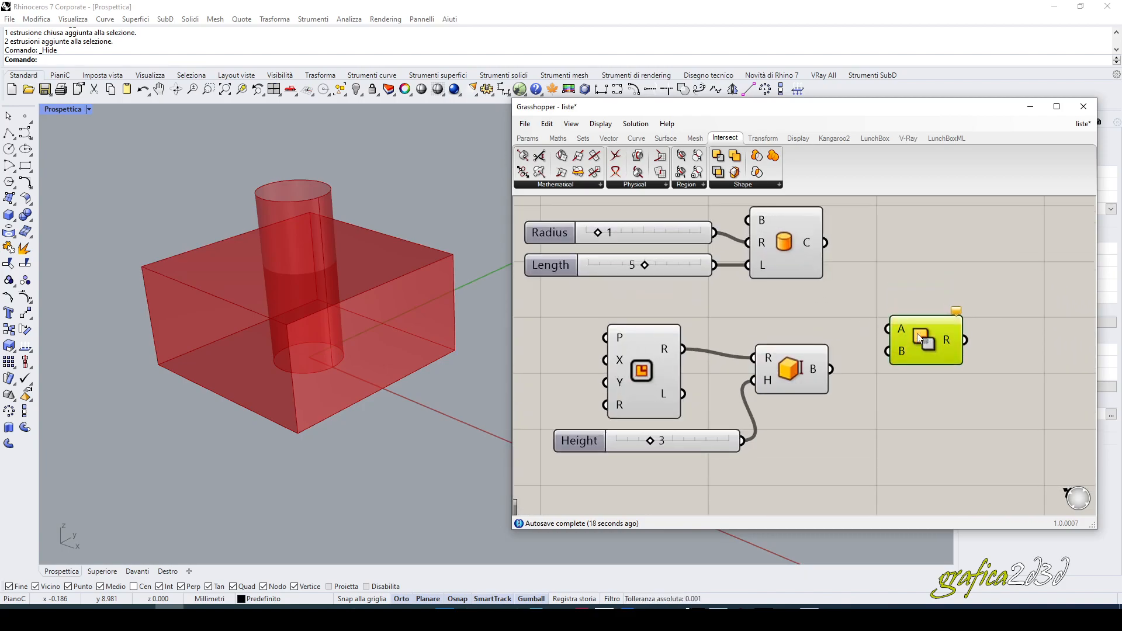
pyautogui.click(848, 363)
pyautogui.moveTo(831, 369); pyautogui.dragTo(894, 333)
pyautogui.moveTo(826, 244); pyautogui.dragTo(926, 319)
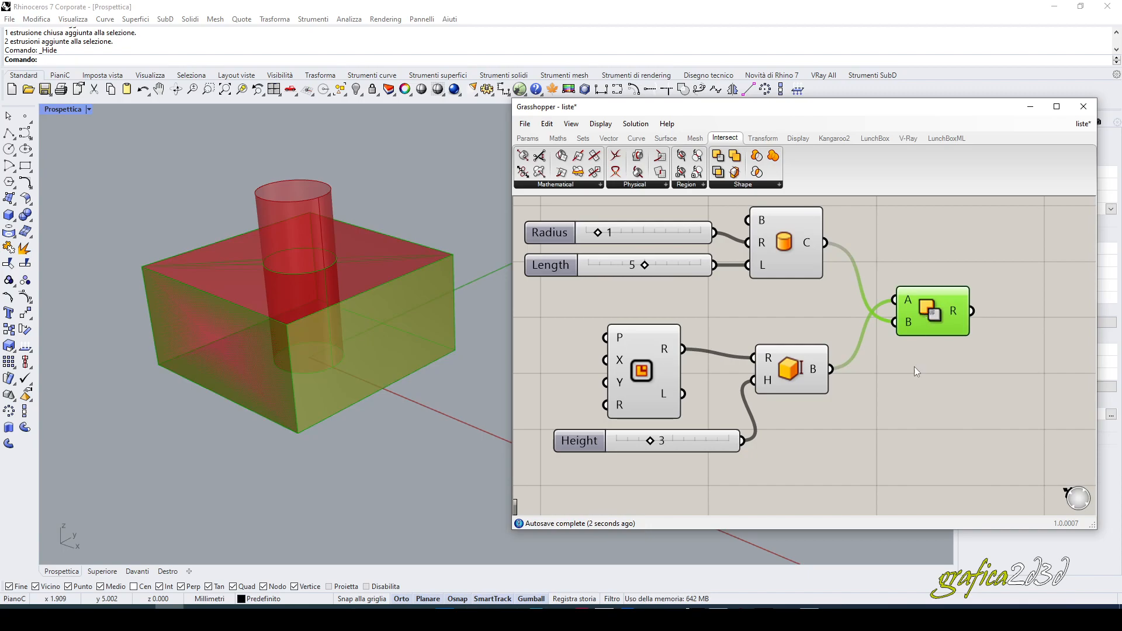
pyautogui.click(817, 328)
# Turn off the preview of the Cylinder component and of the box component.
pyautogui.click(794, 248)
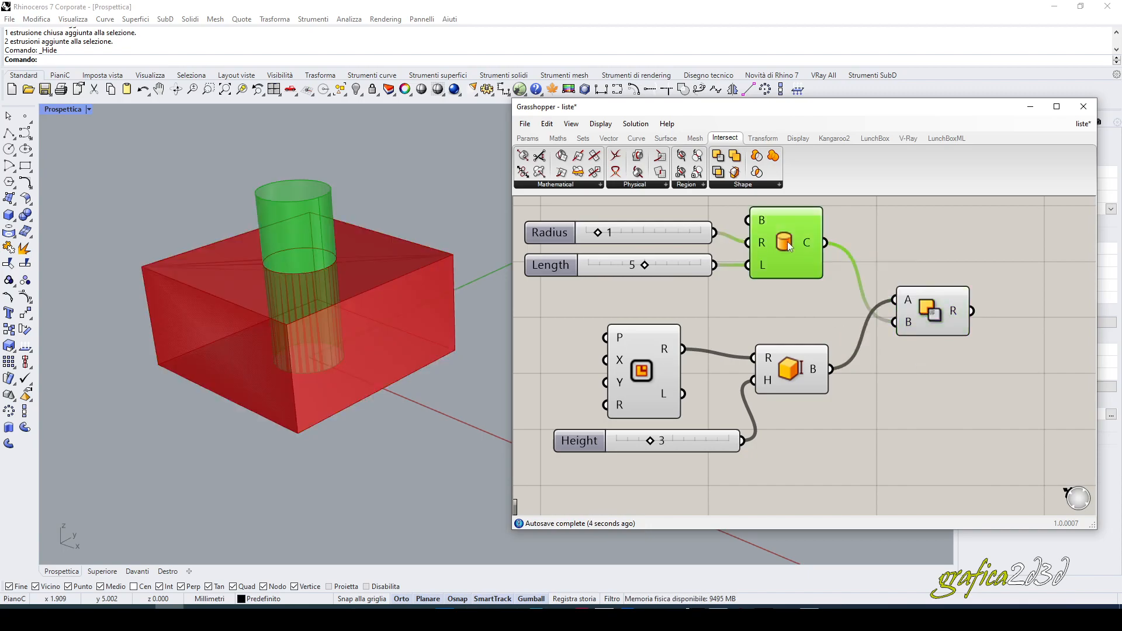
pyautogui.rightClick(794, 253)
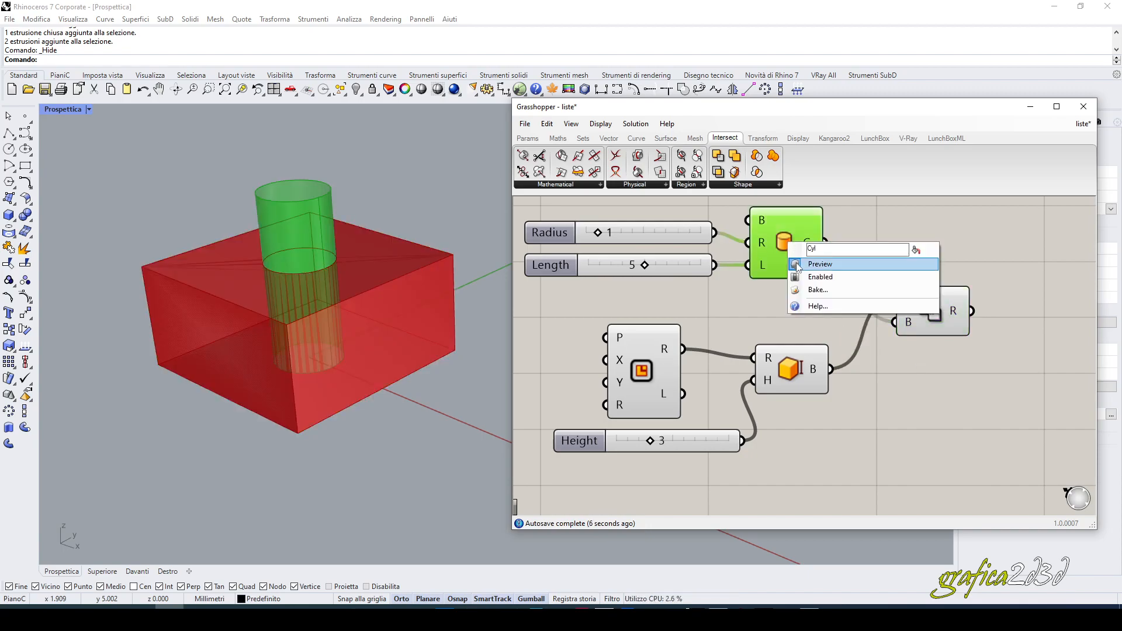
pyautogui.click(798, 264)
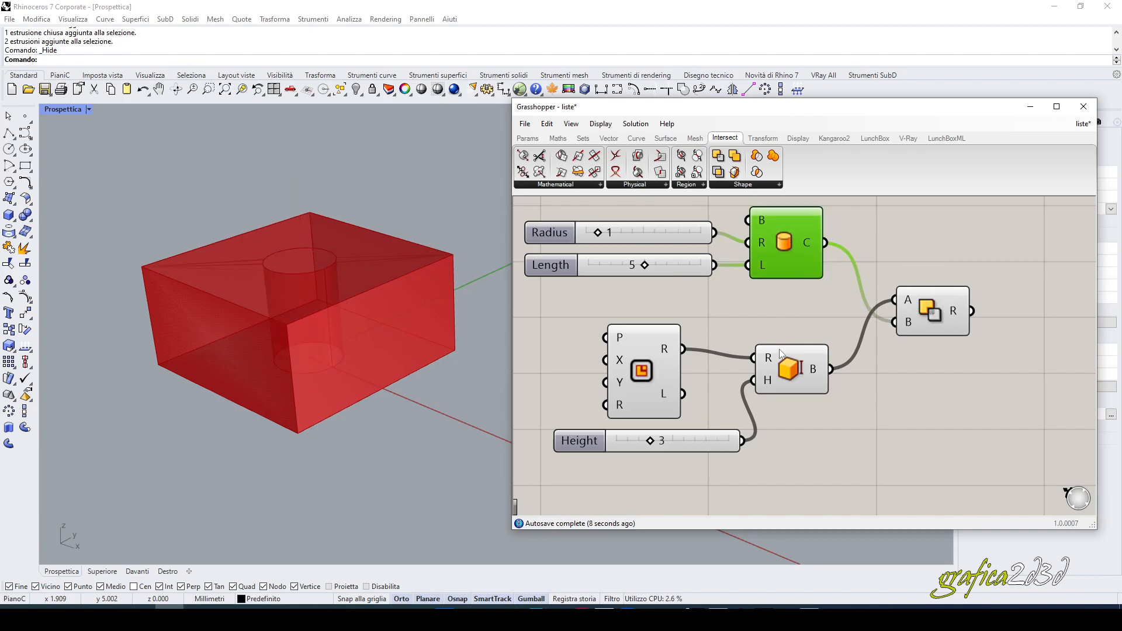
pyautogui.click(792, 360)
pyautogui.rightClick(795, 363)
pyautogui.click(809, 381)
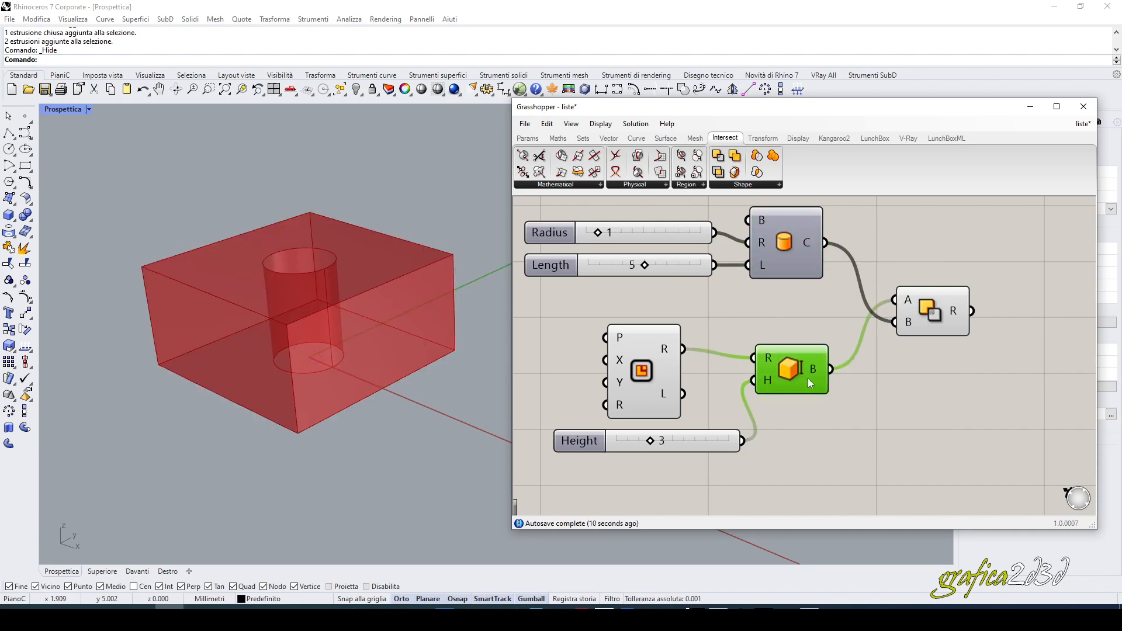
# Examine the solid difference result in the perspective view and the Cylinder, box and Solid Difference components that produce it.
pyautogui.click(577, 348)
pyautogui.moveTo(338, 244); pyautogui.dragTo(346, 338, button='right')
pyautogui.scroll(-7, 346, 338)
pyautogui.scroll(7, 332, 383)
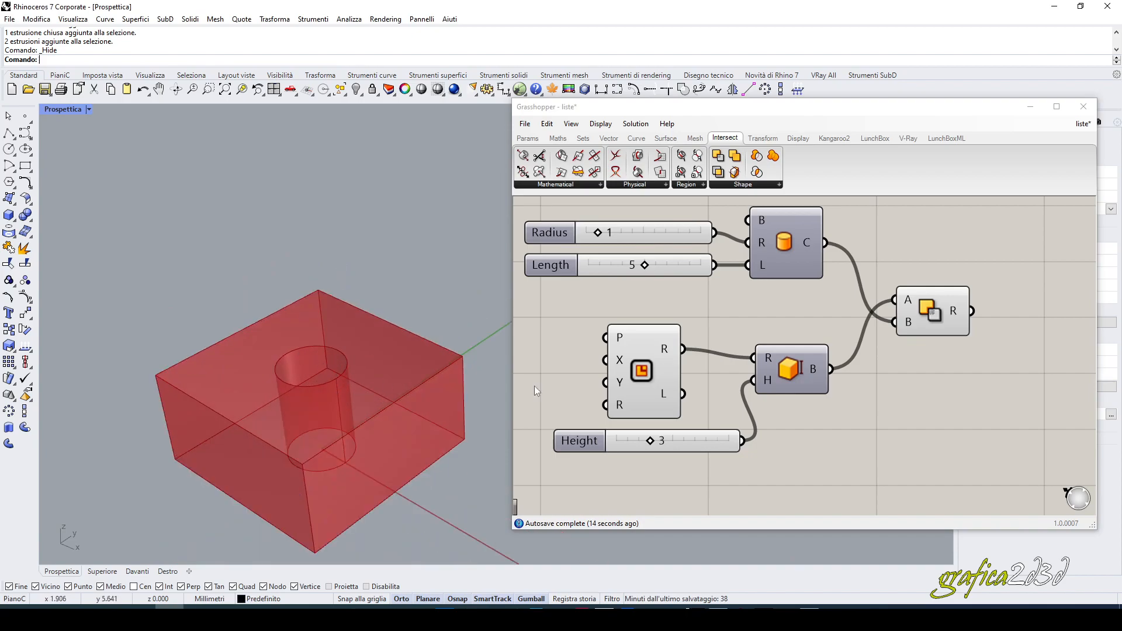
pyautogui.click(804, 369)
pyautogui.click(788, 246)
pyautogui.click(784, 361)
pyautogui.click(787, 259)
pyautogui.click(789, 375)
pyautogui.click(925, 305)
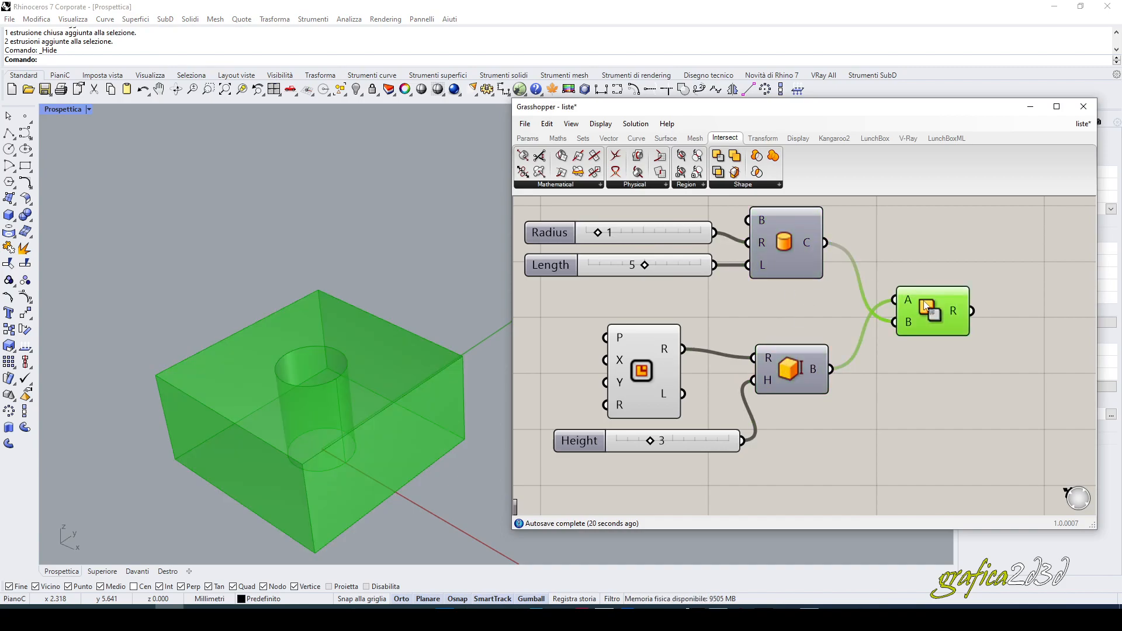